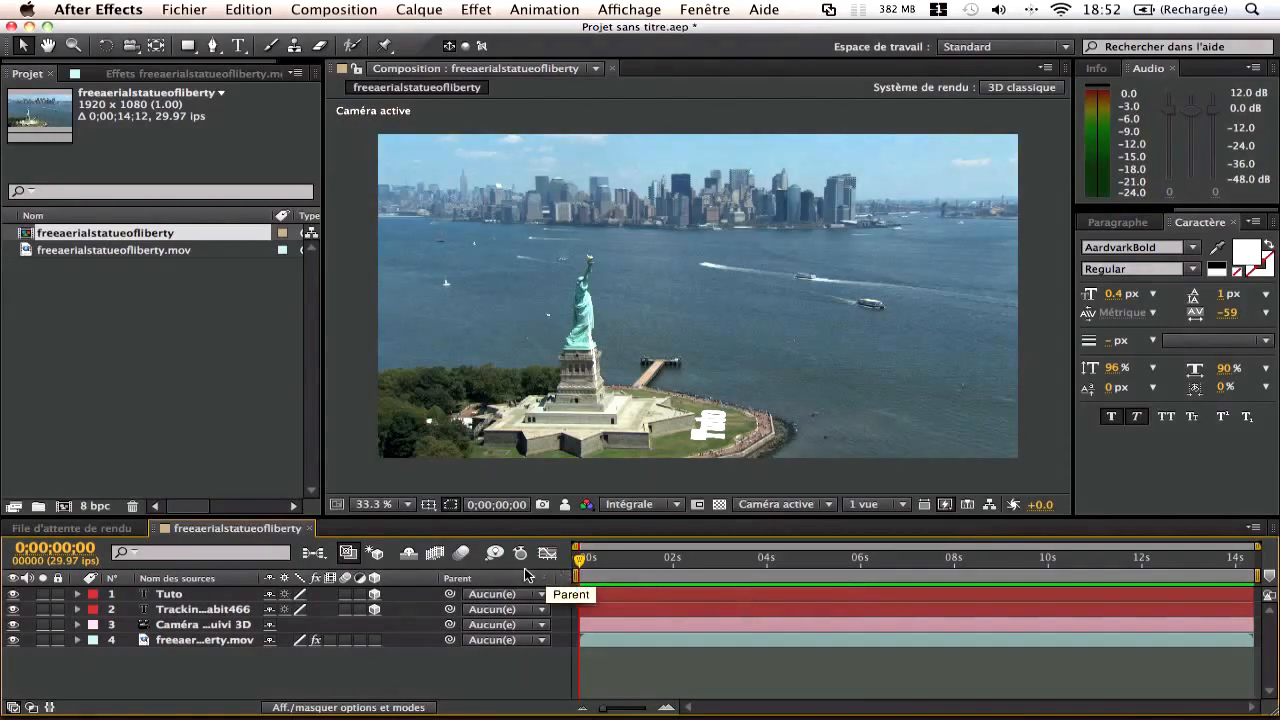
- Play back the existing freeaerialstatueofliberty composition and delete it from the project
key("space")
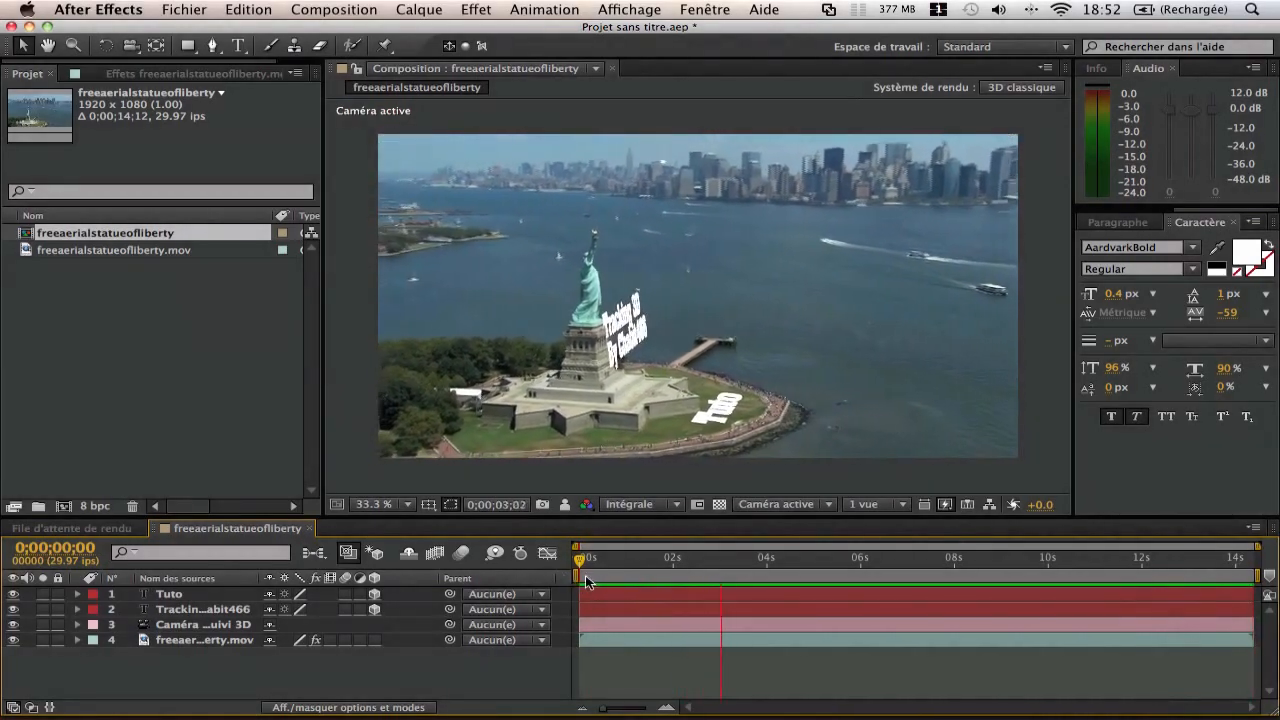
key("space")
left_click_drag(250, 661, 180, 590)
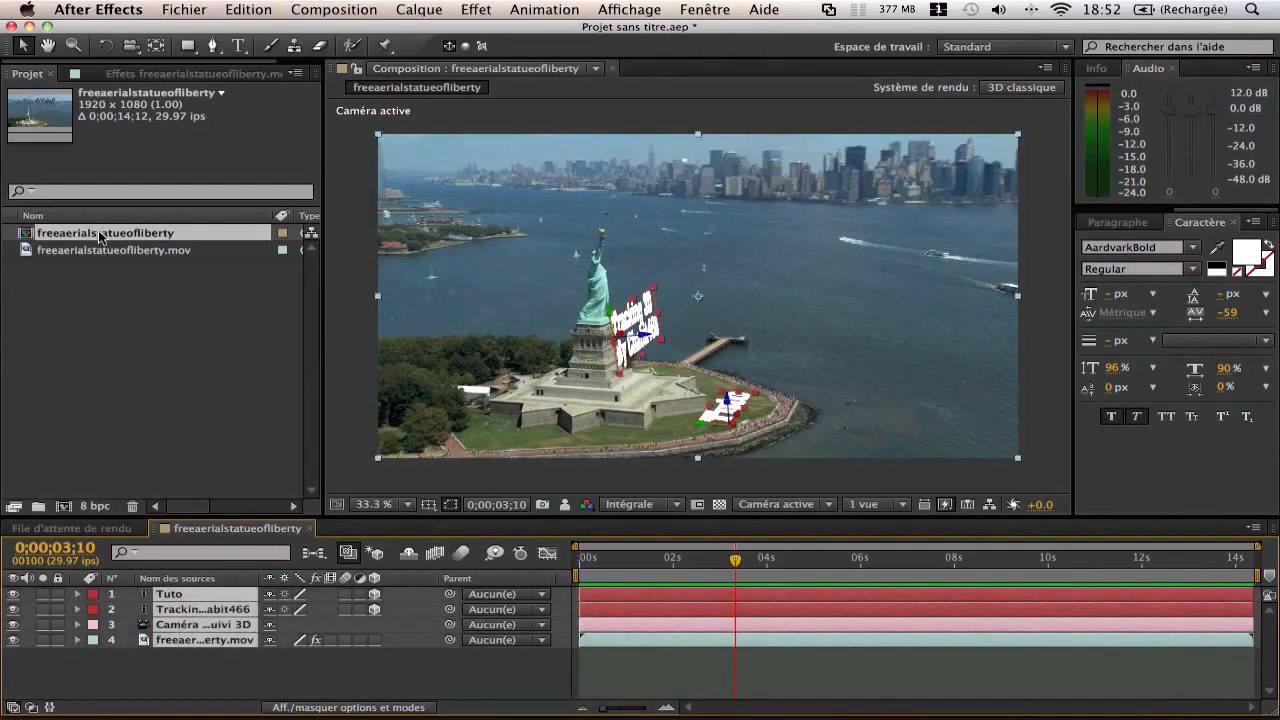
right_click(100, 236)
left_click(90, 236)
key("Delete")
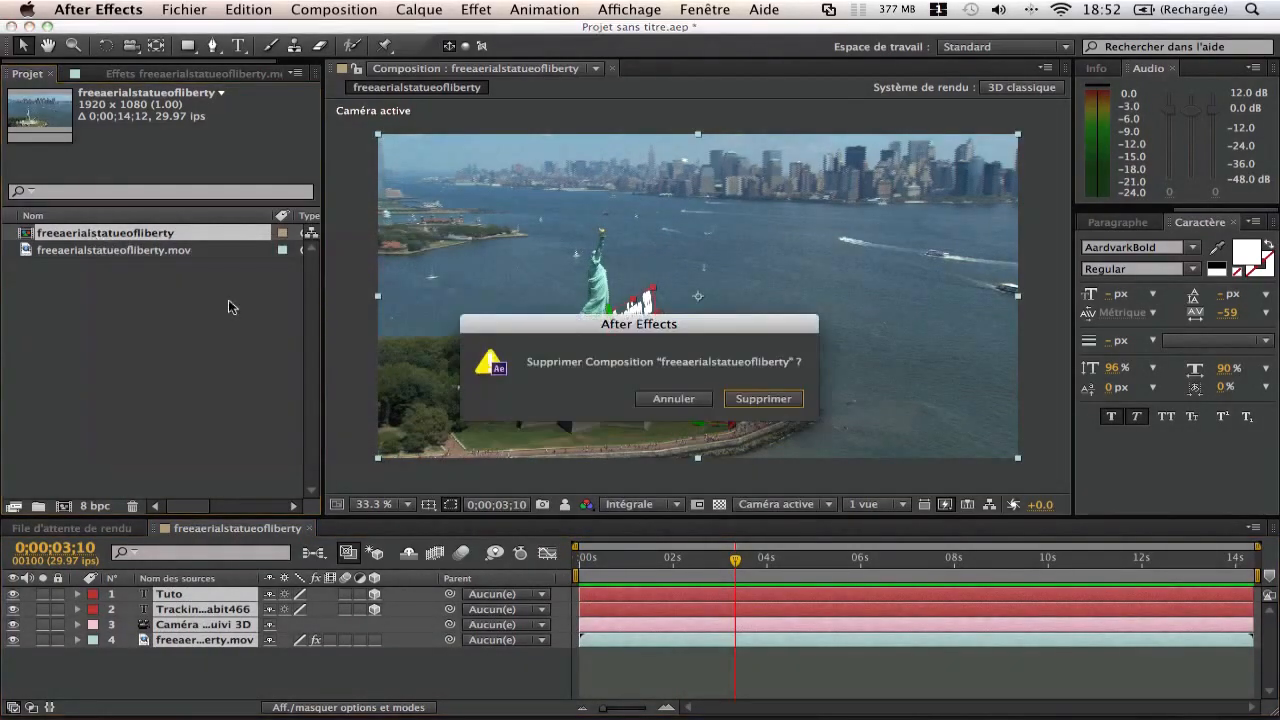
left_click(771, 401)
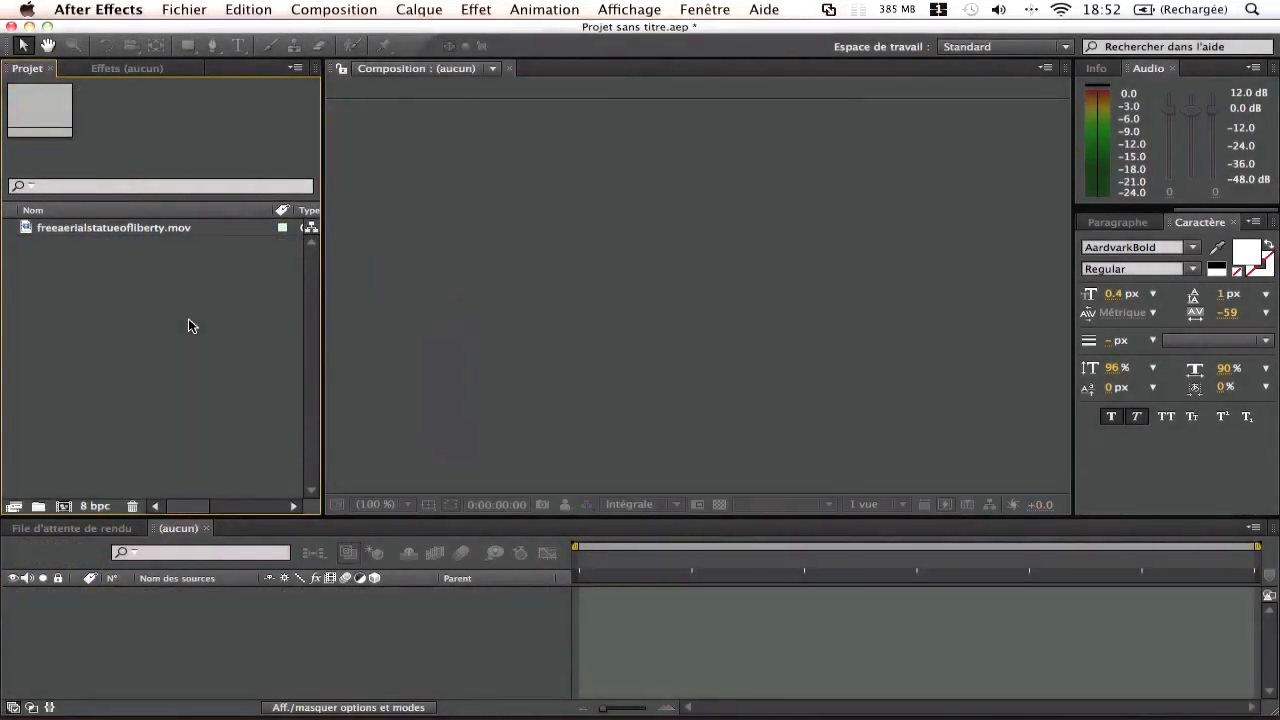
- Create a new composition from the freeaerialstatueofliberty.mov footage
left_click(100, 228)
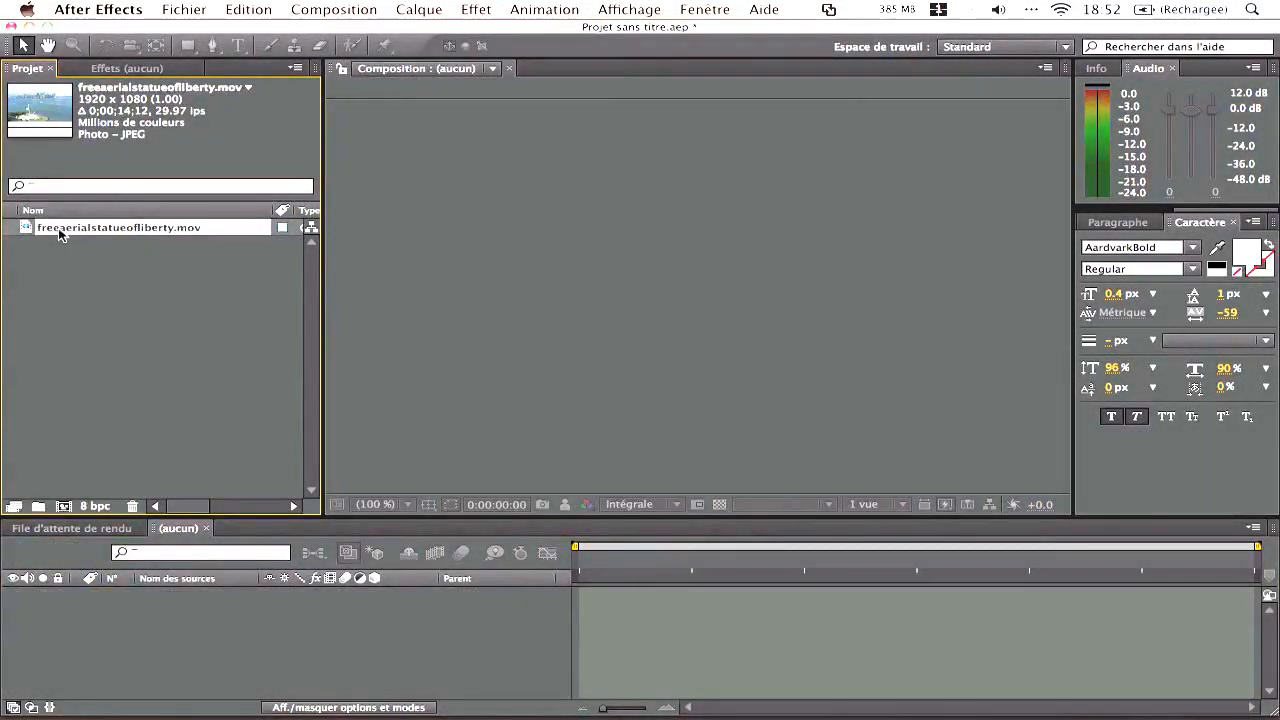
left_click_drag(58, 230, 66, 507)
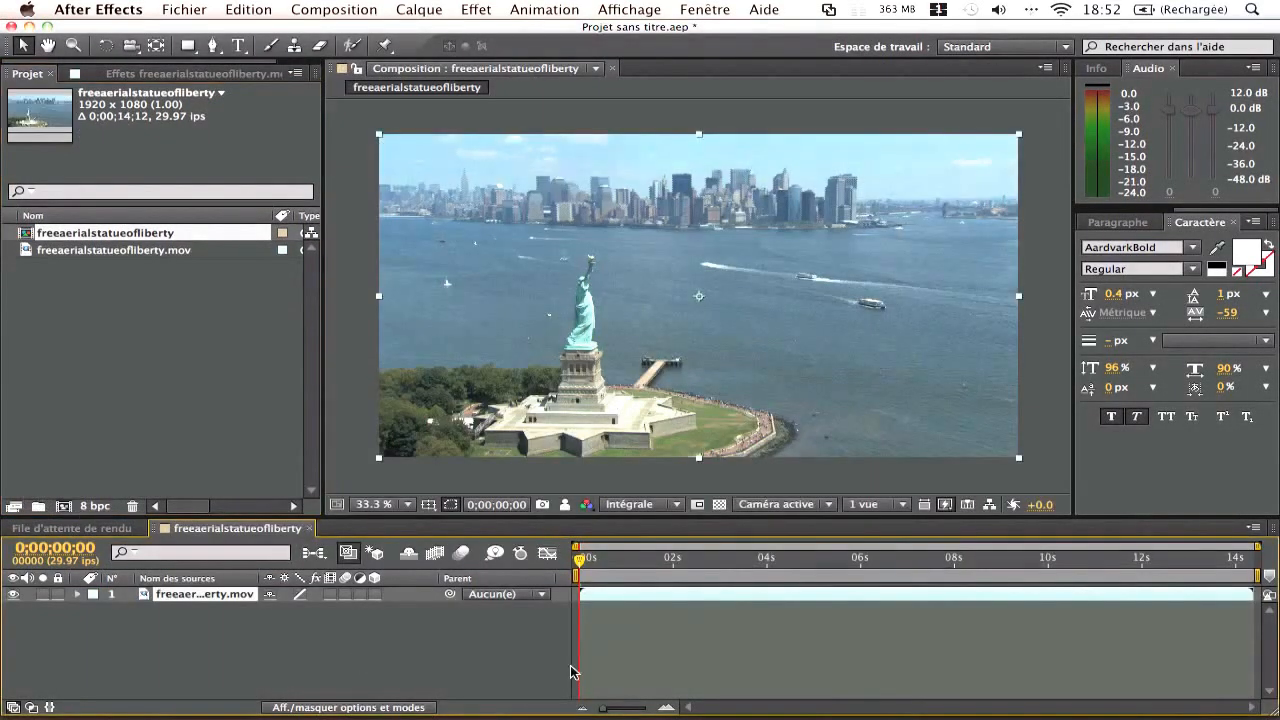
mouse_move(580, 560)
left_mouse_down()
mouse_move(1001, 558)
mouse_move(575, 570)
left_mouse_up()
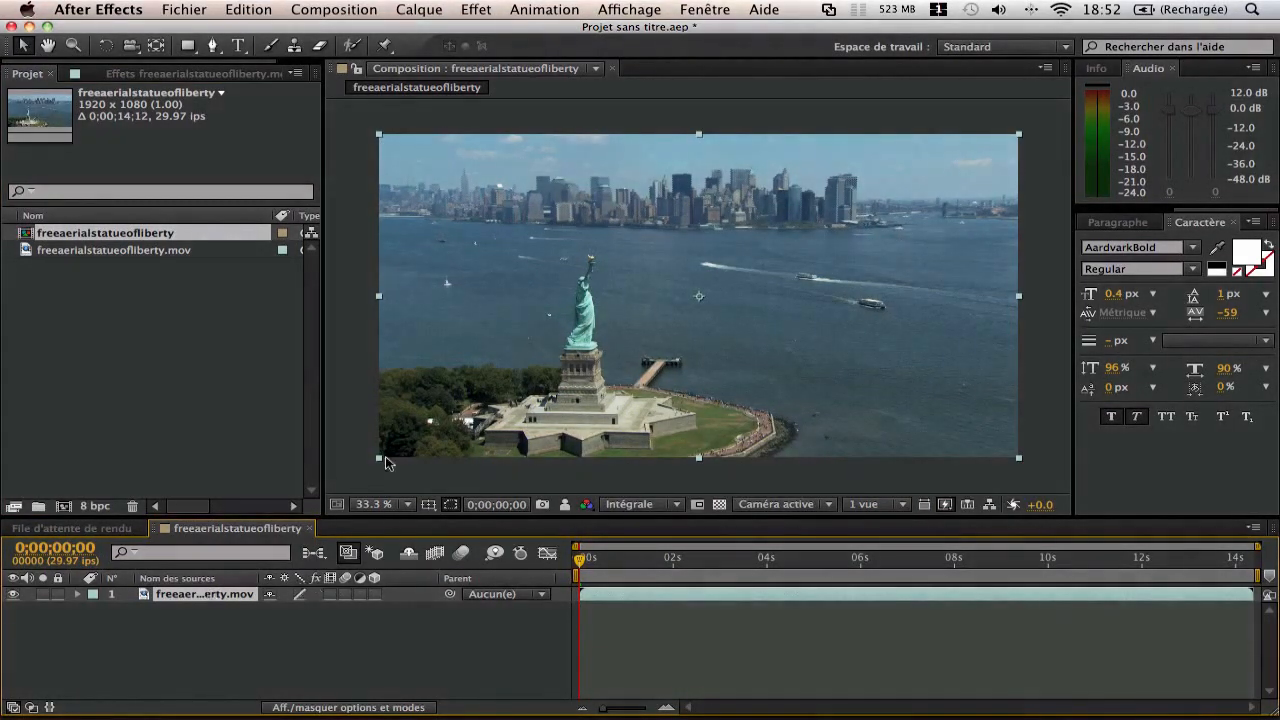
- Apply camera tracking (Approche caméra) to the freeaerialstatueofliberty.mov layer so its analysis starts
left_click(345, 9)
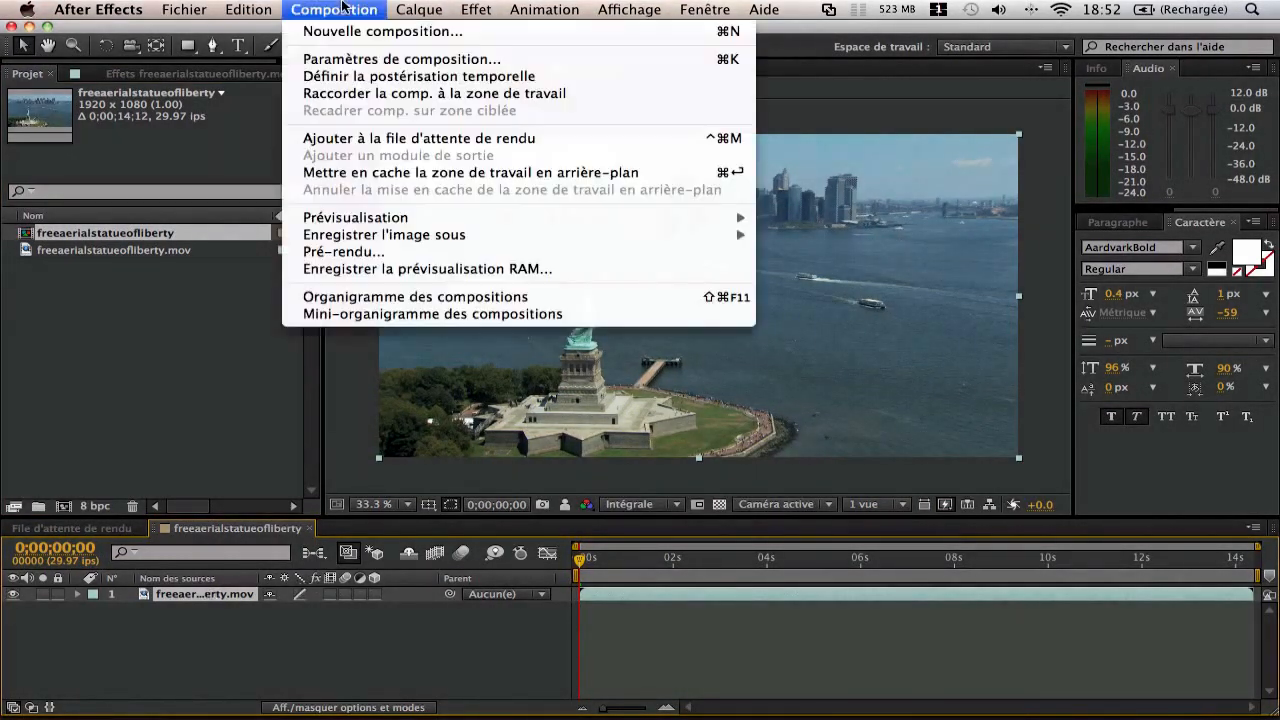
mouse_move(537, 6)
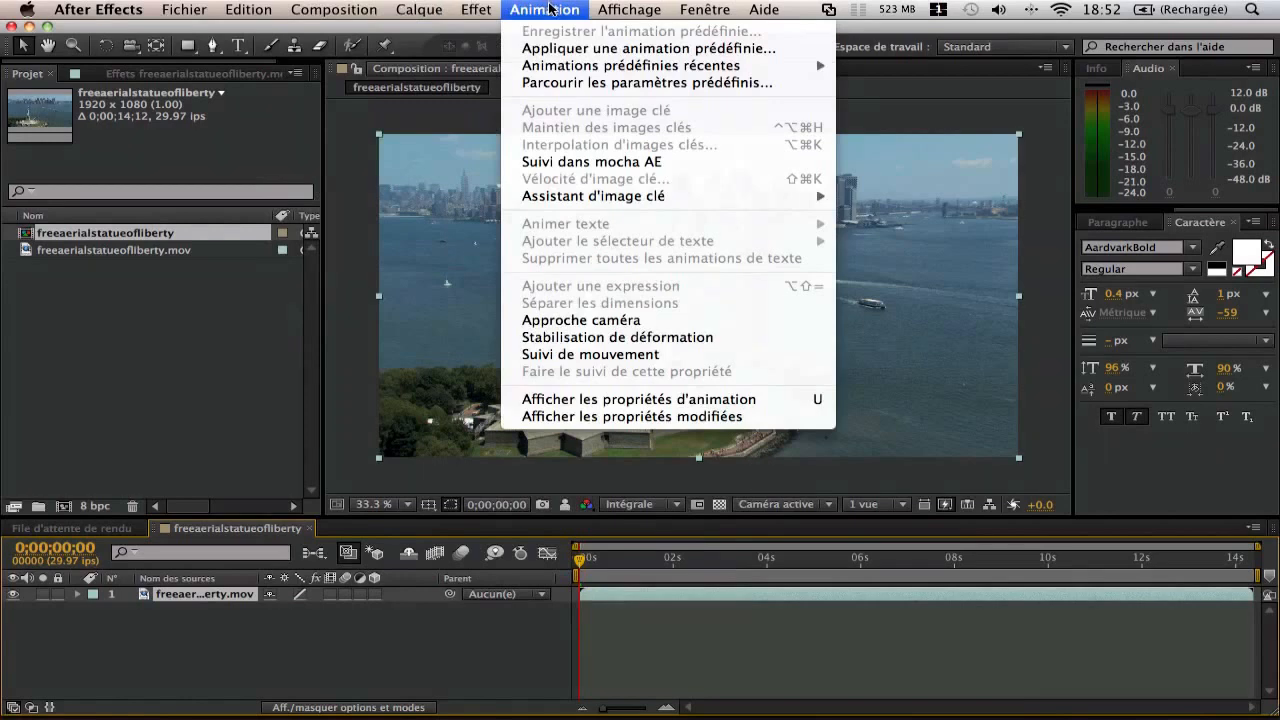
left_click(566, 321)
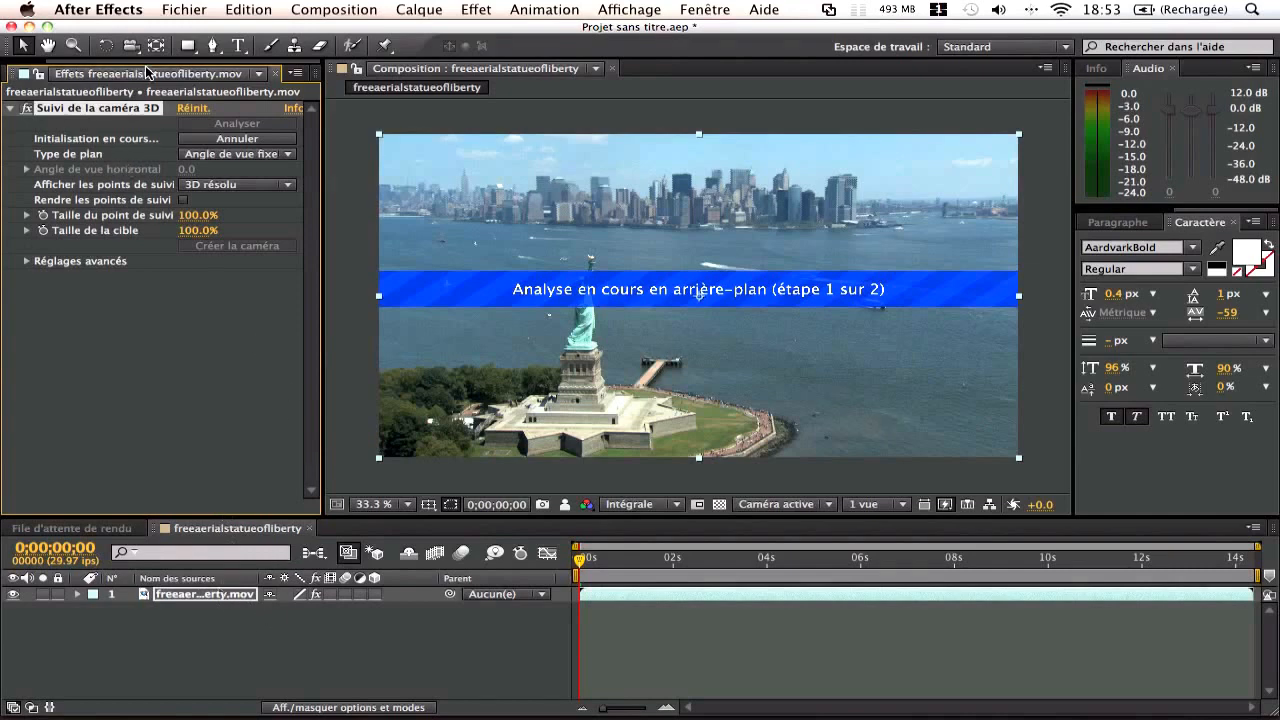
- Create a second composition from freeaerialstatueofliberty.mov, compare it with the one being tracked, and close its timeline
left_click(24, 73)
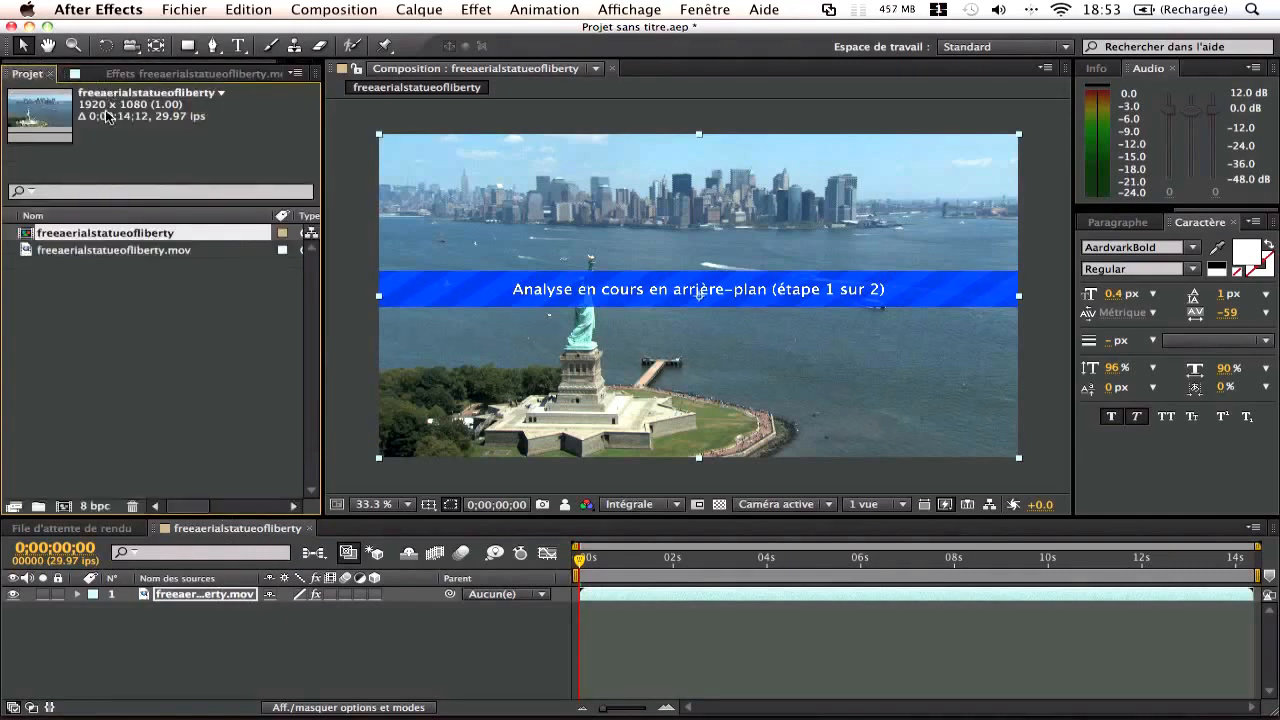
left_click(78, 252)
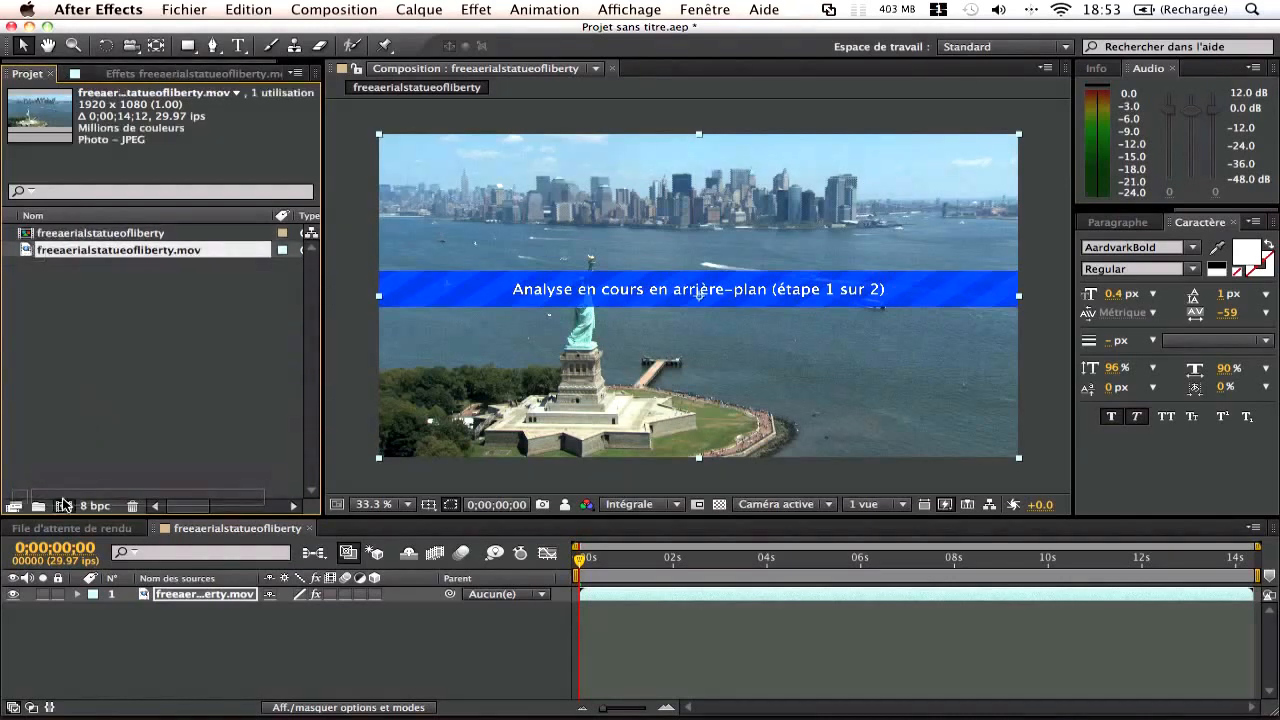
left_click(63, 507)
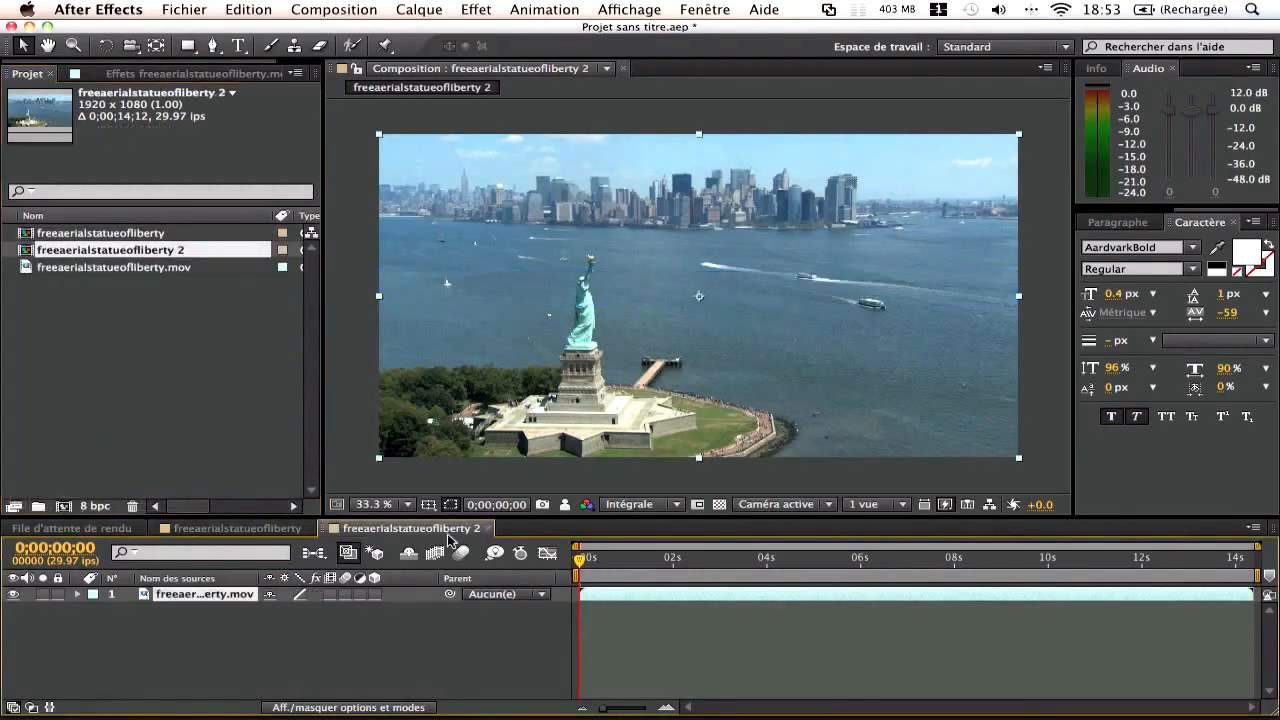
mouse_move(588, 562)
left_mouse_down()
mouse_move(651, 560)
mouse_move(592, 560)
left_mouse_up()
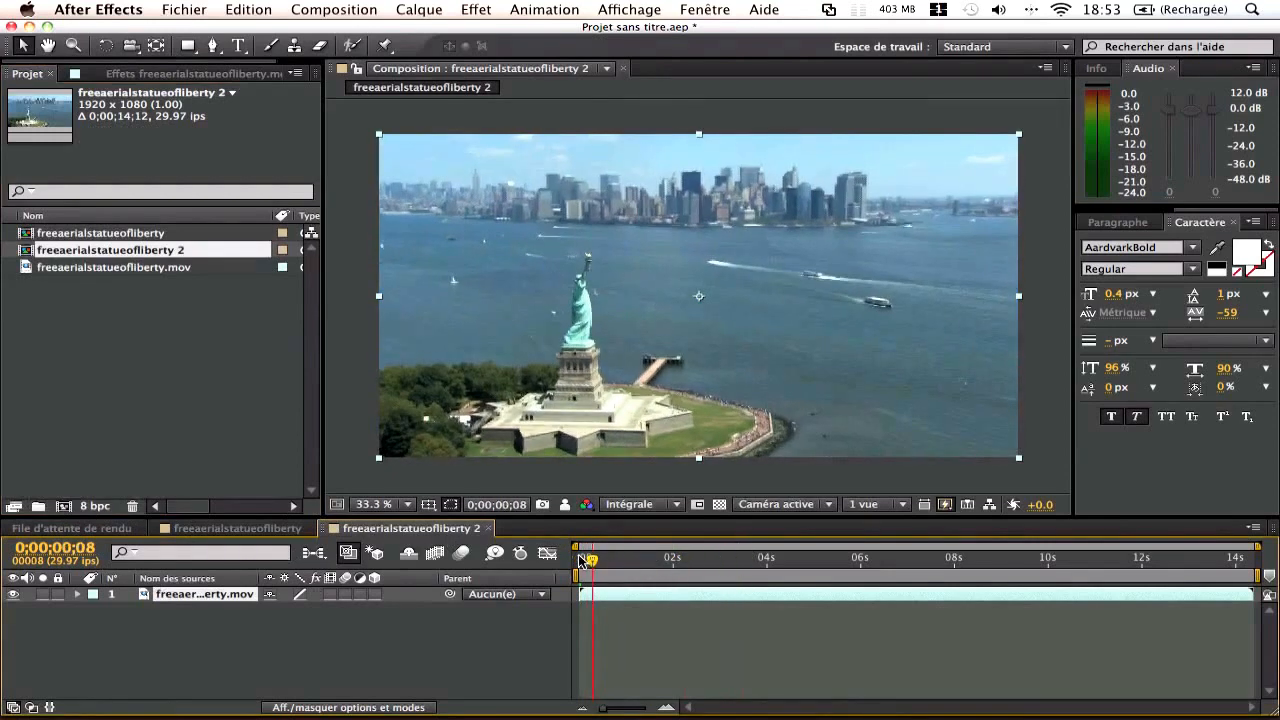
left_click(257, 527)
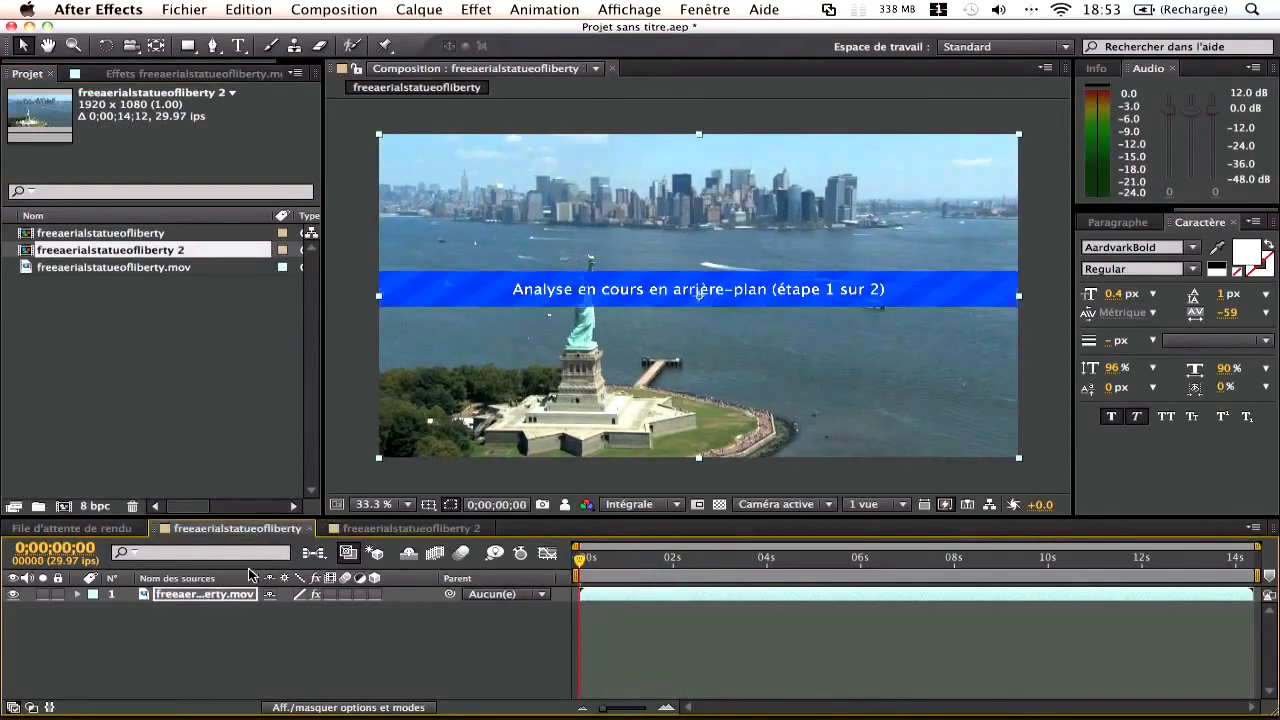
left_click(395, 529)
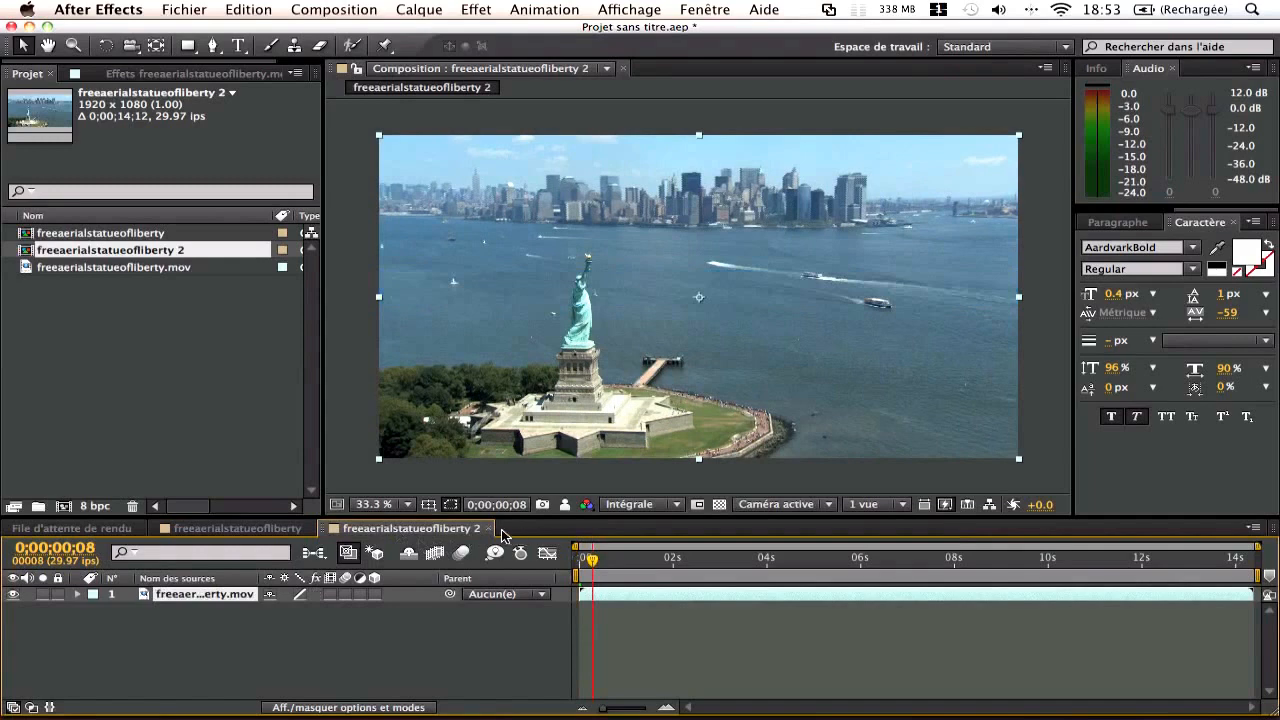
left_click(488, 529)
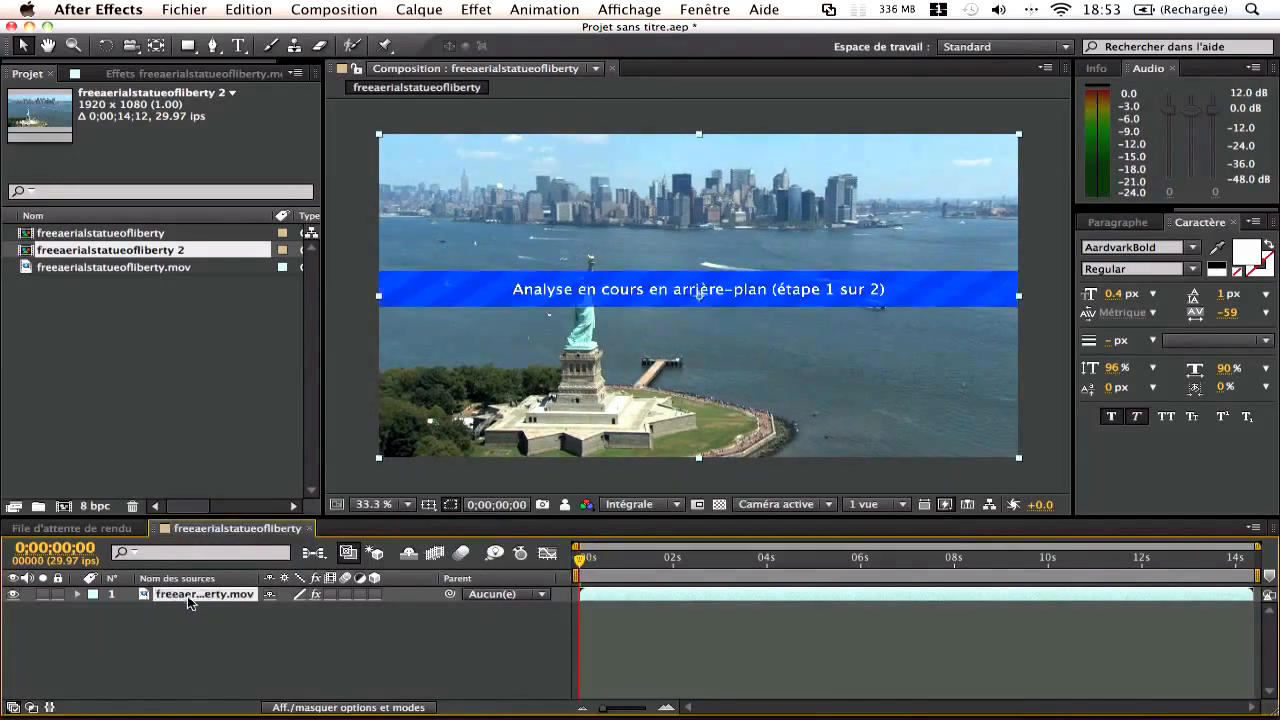
- Show the footage's Suivi de la caméra 3D settings and choose Angle de vue fixe as the shot type
left_click(175, 73)
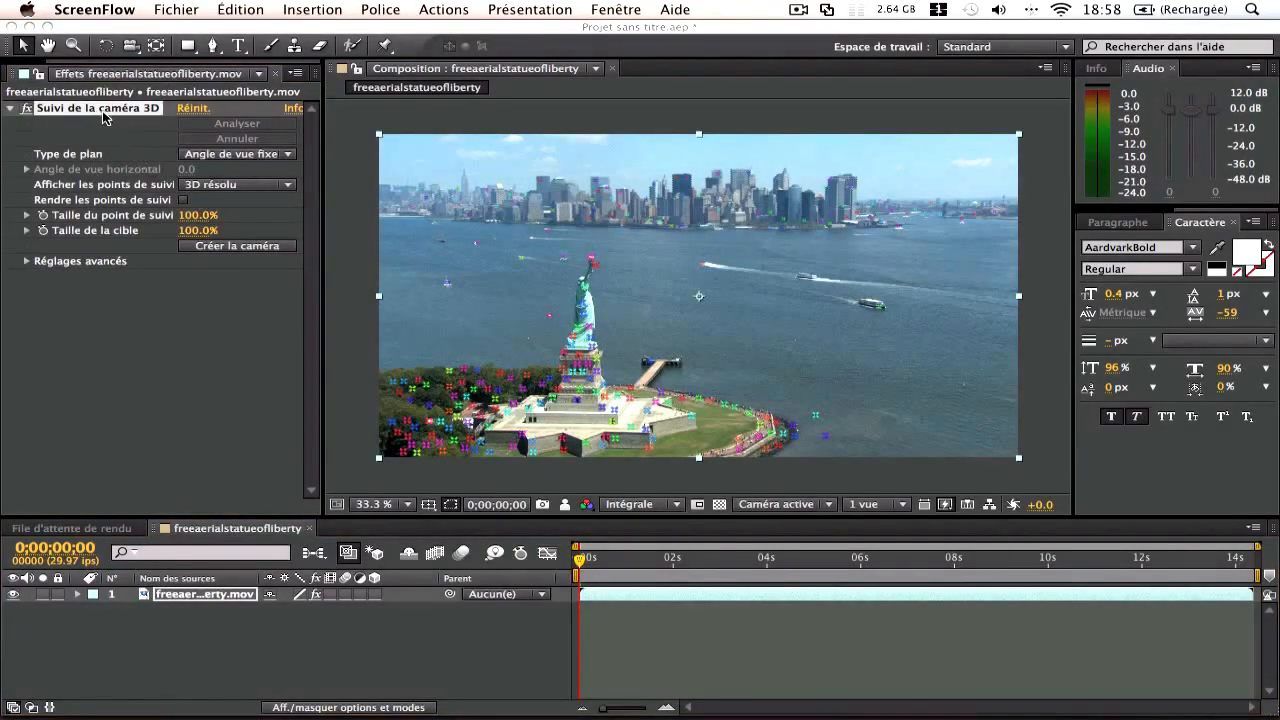
left_click(213, 157)
left_click(213, 157)
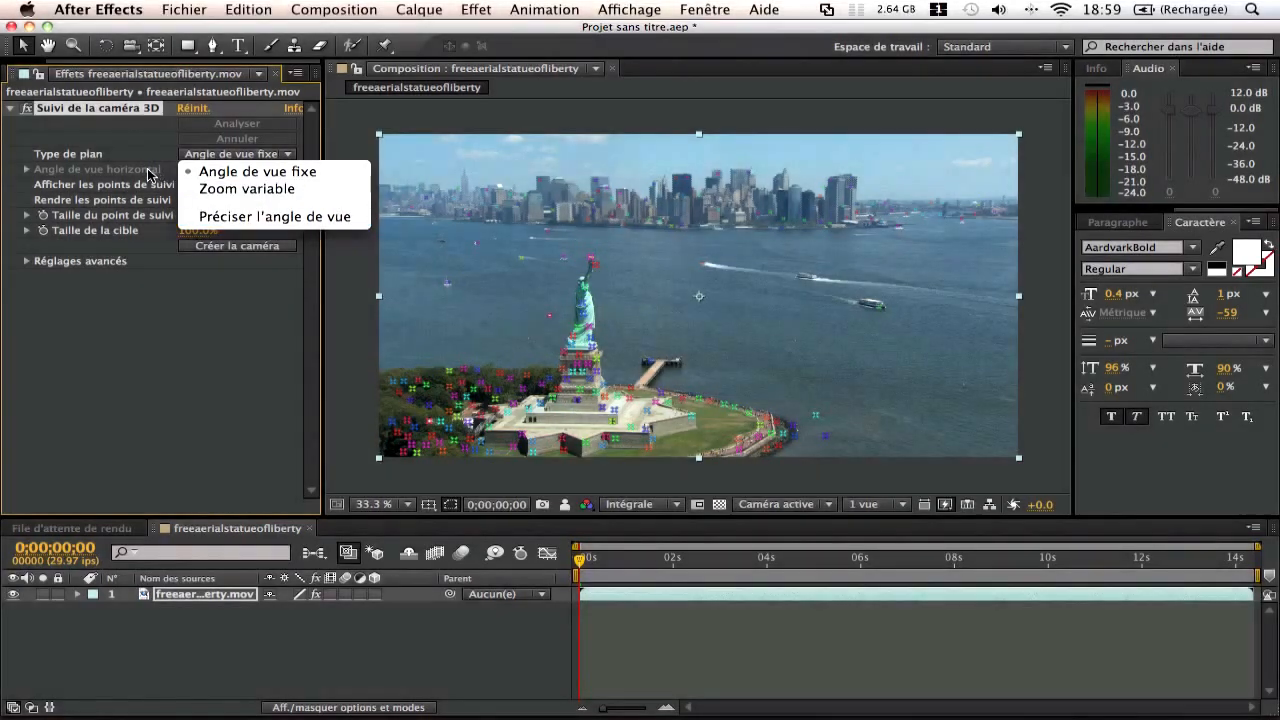
left_click(210, 172)
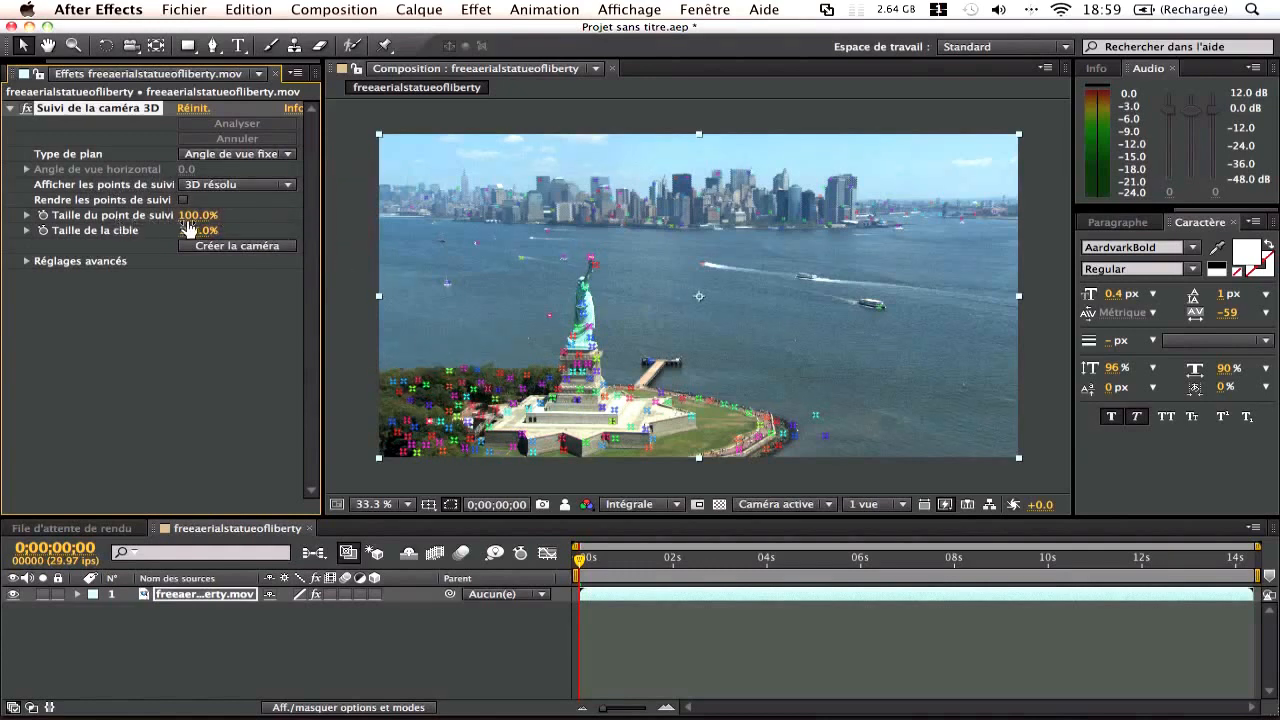
mouse_move(186, 215)
left_mouse_down()
mouse_move(200, 224)
mouse_move(187, 216)
left_mouse_up()
- At 0;00;14;08, select four track points on the statue's pedestal and create a text layer and camera from them
left_click_drag(582, 578, 1250, 563)
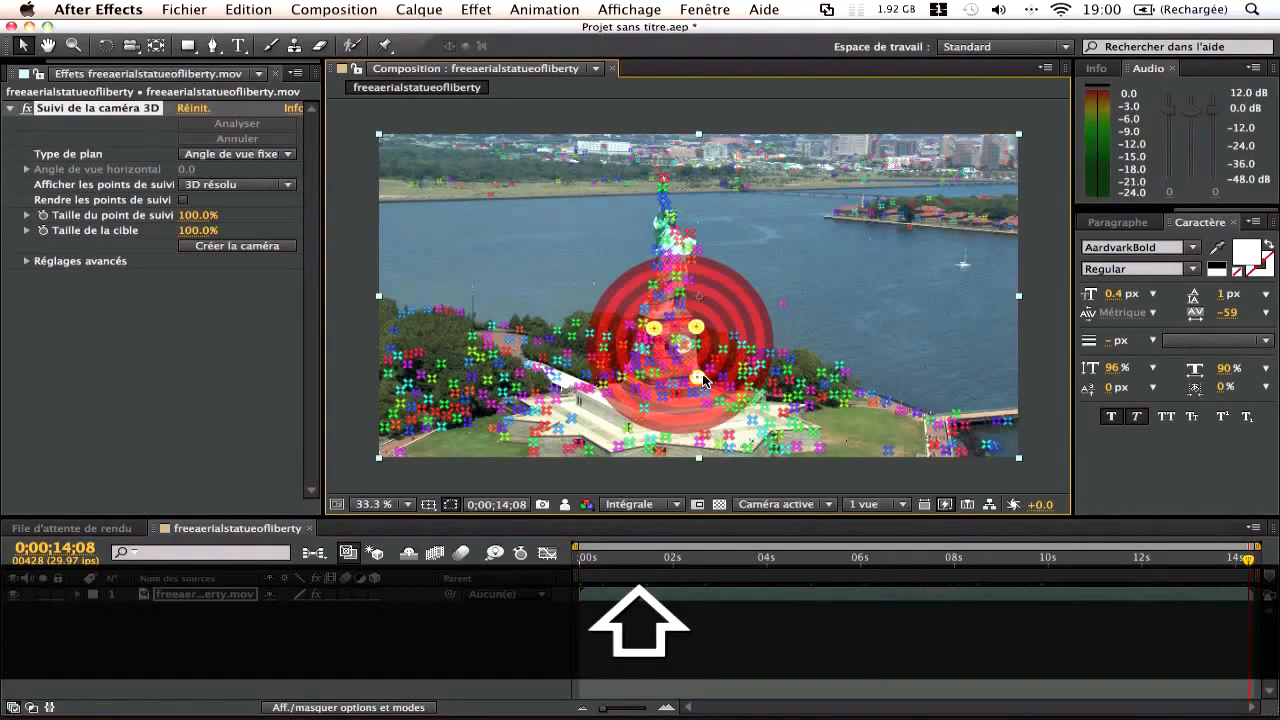
left_click(654, 374, "shift")
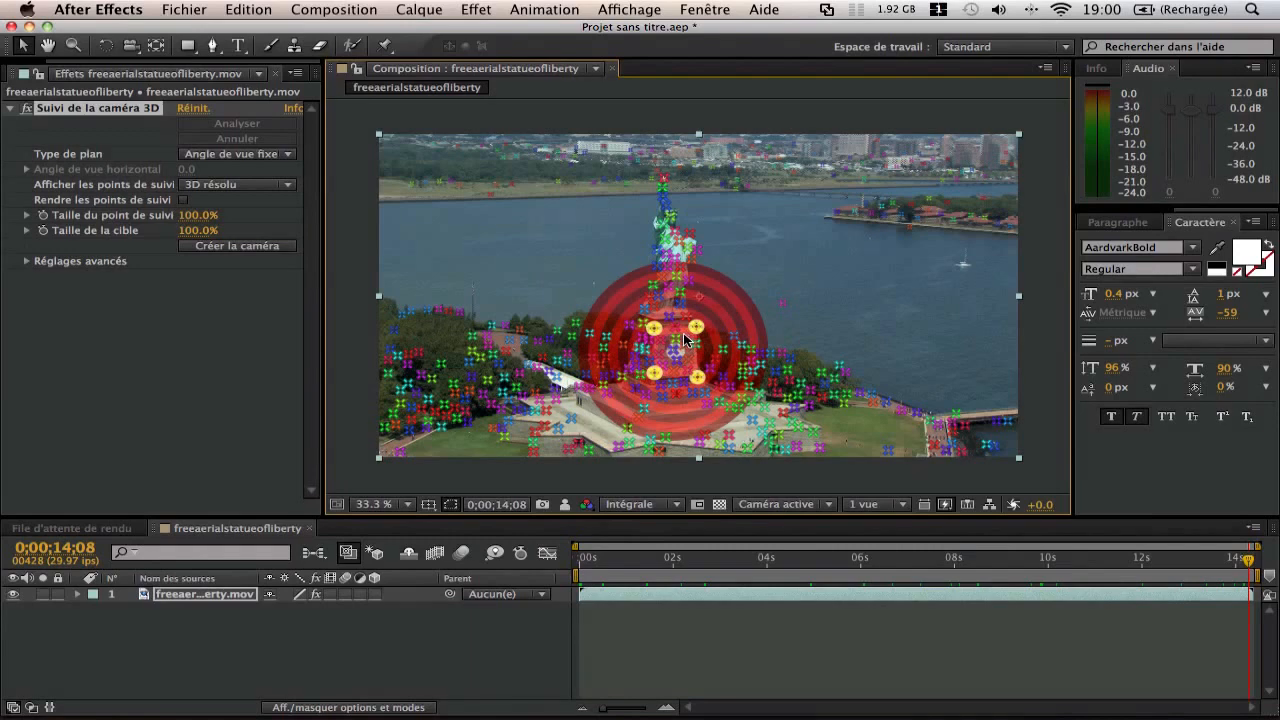
right_click(686, 340)
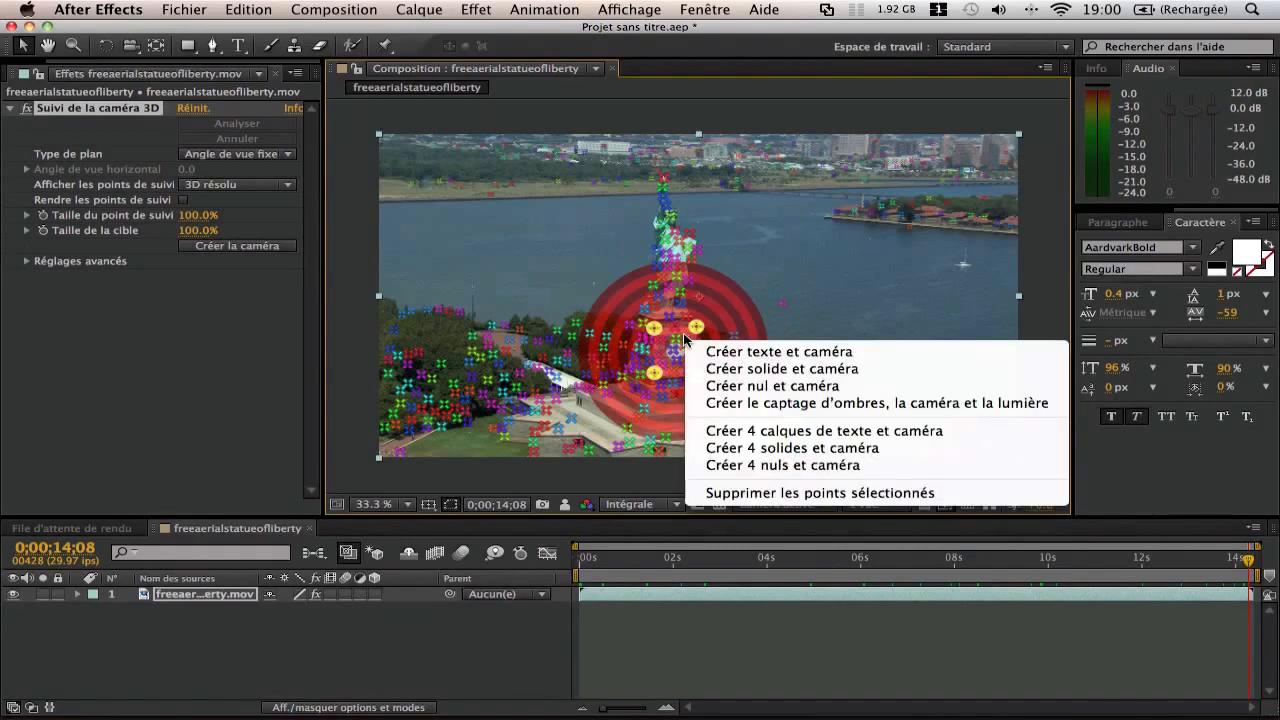
left_click(759, 353)
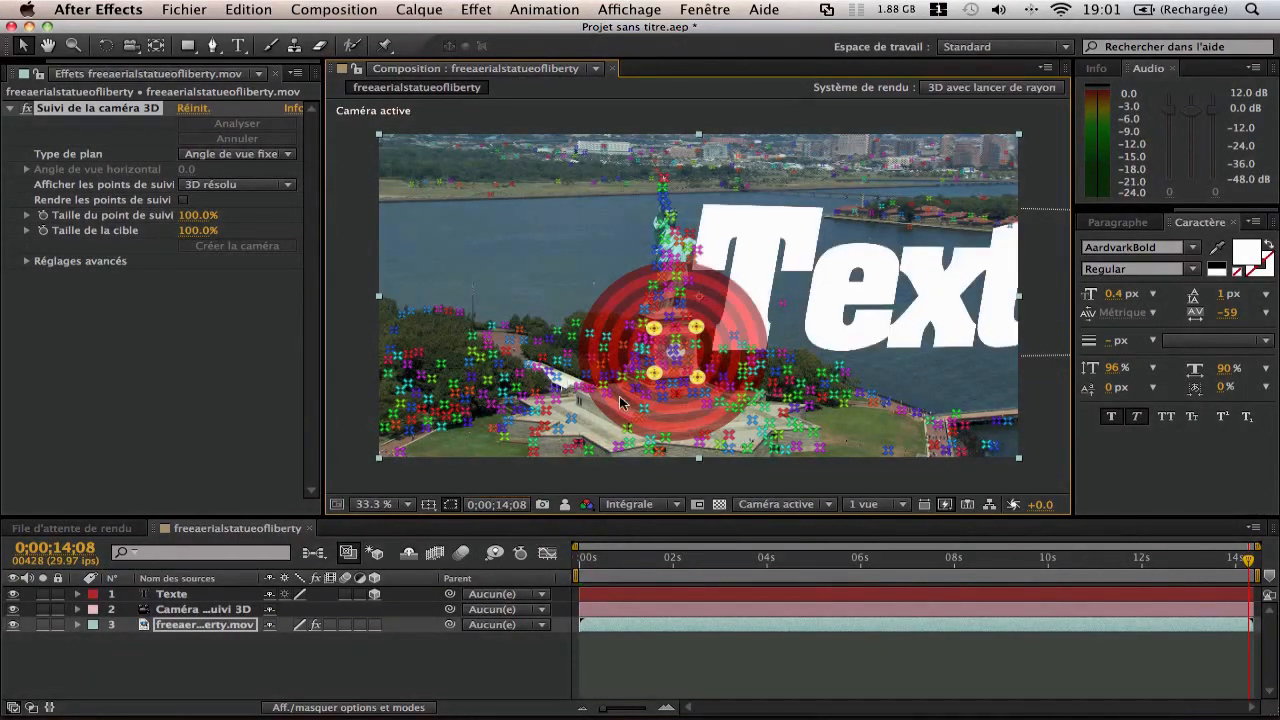
- Replace the placeholder text of the new 3D text layer with "Tuto"
left_click(190, 595)
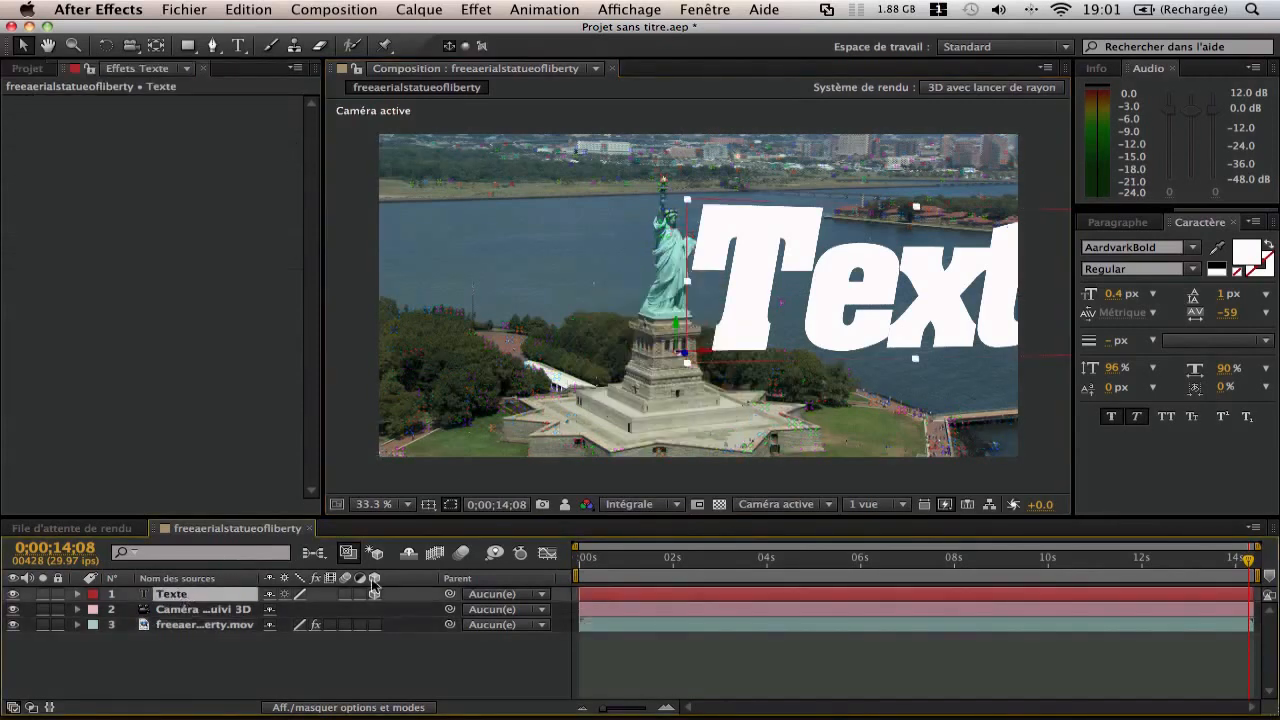
double_click(750, 288)
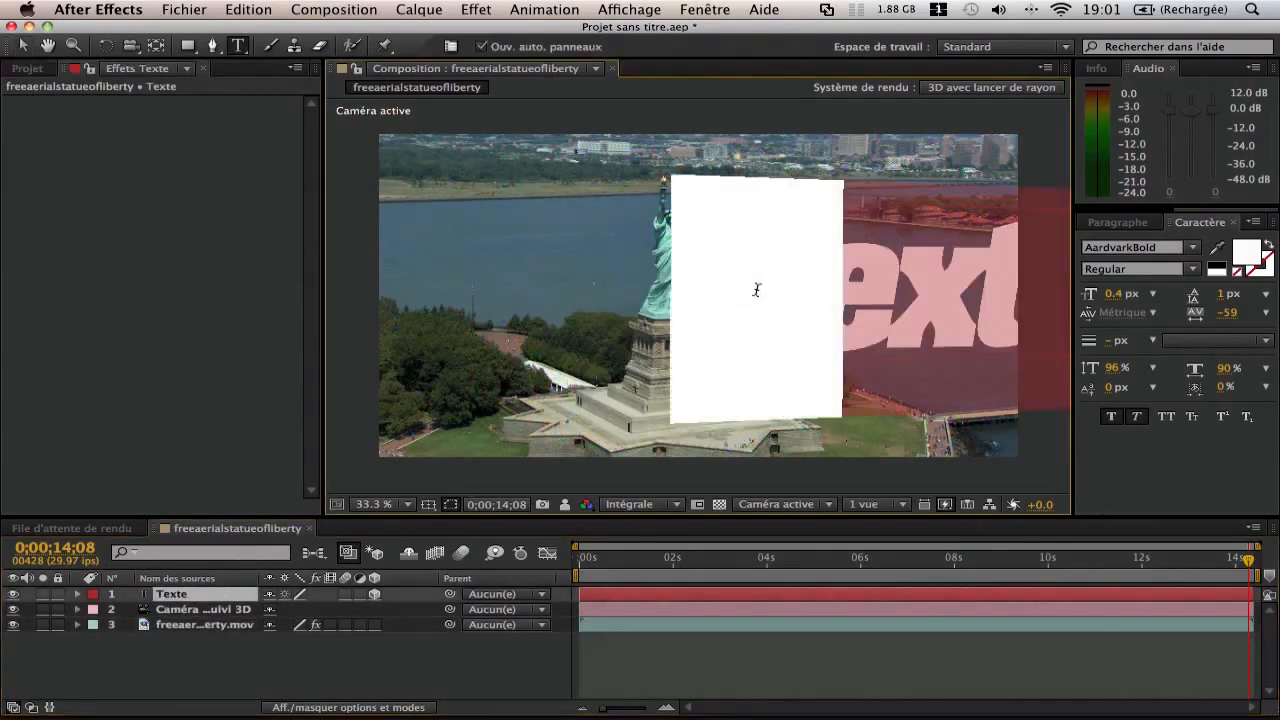
key("shift")
type("Tuto")
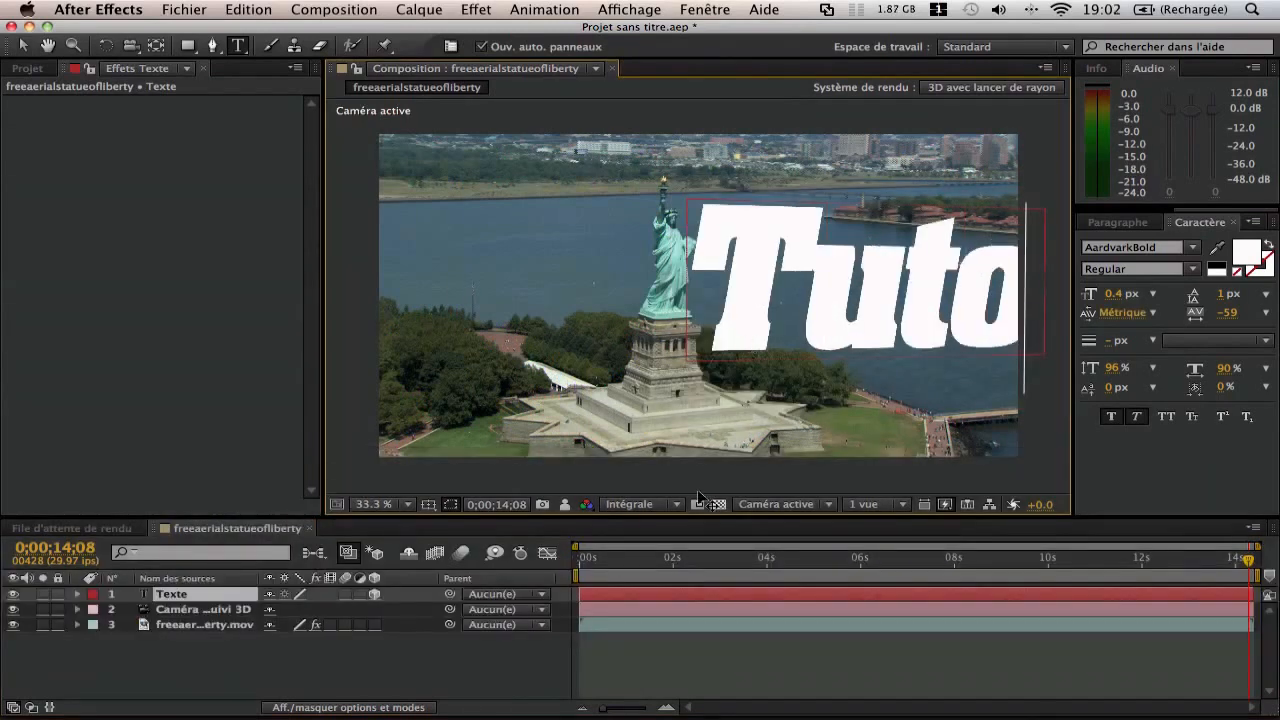
- Lower the viewer resolution to Un tiers and scrub back to 0;00;06;24 to check the Tuto text's tracking
left_click(677, 504)
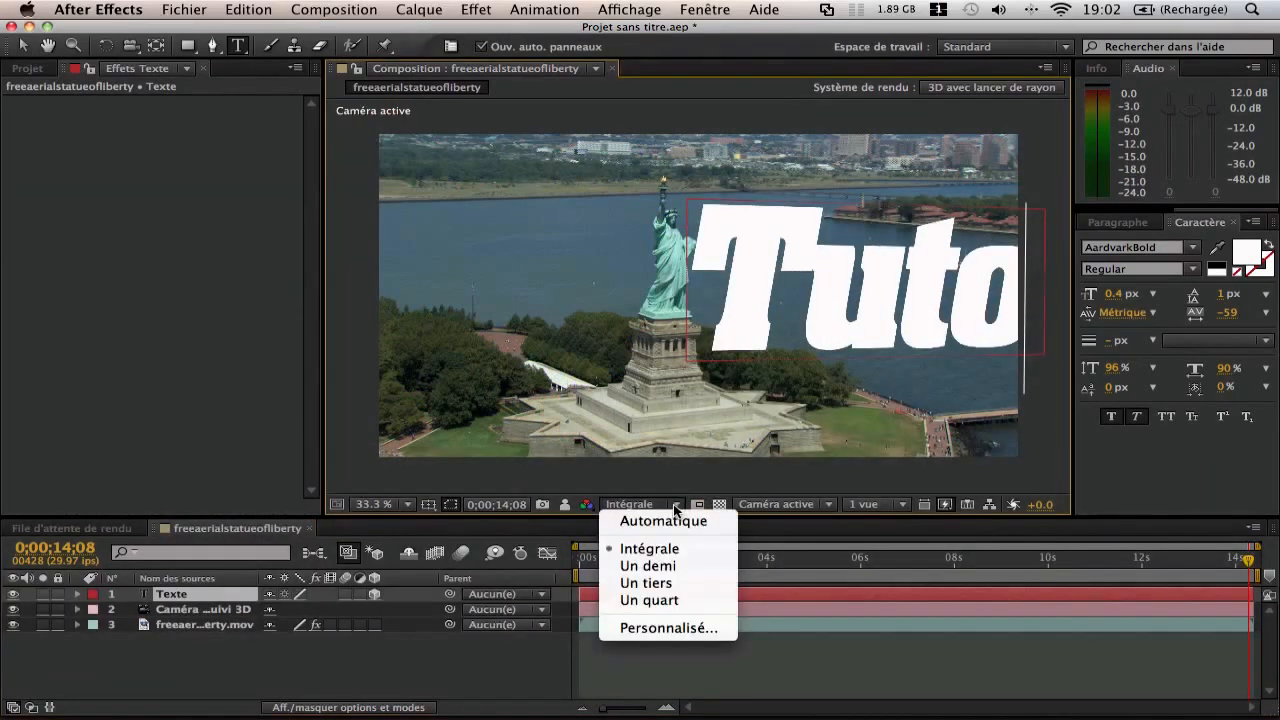
left_click(640, 583)
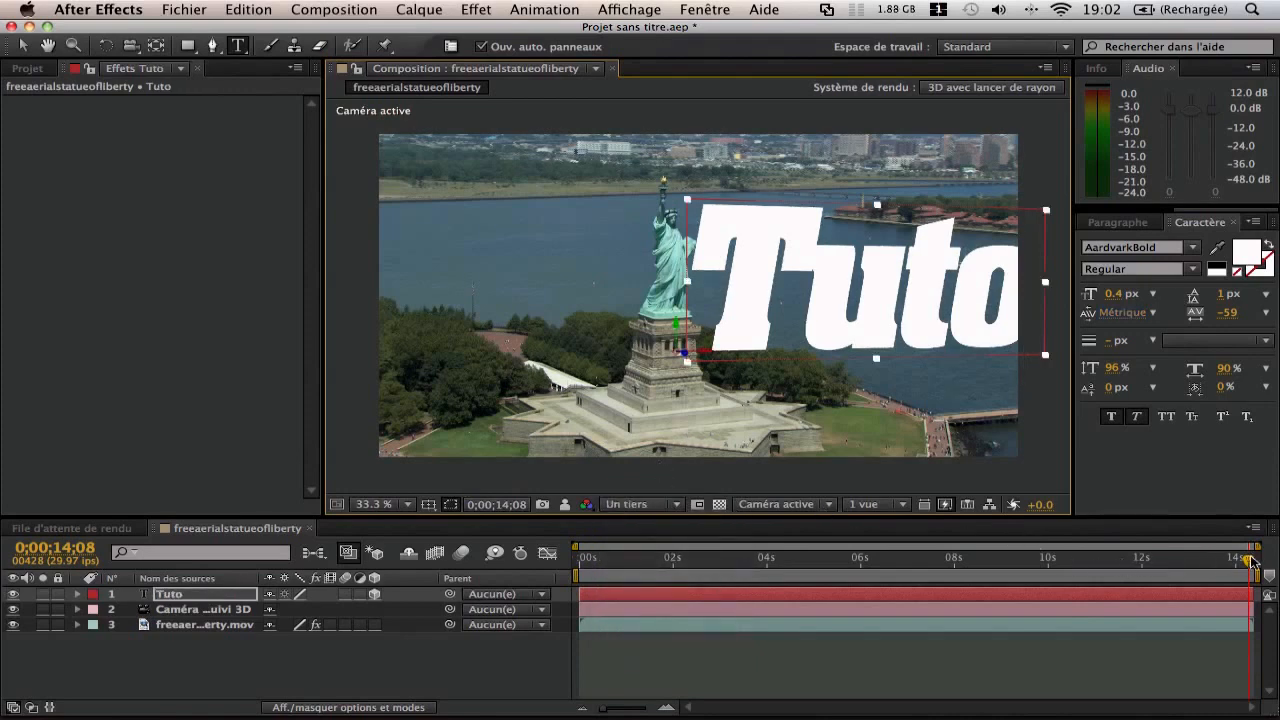
left_click_drag(1250, 564, 992, 565)
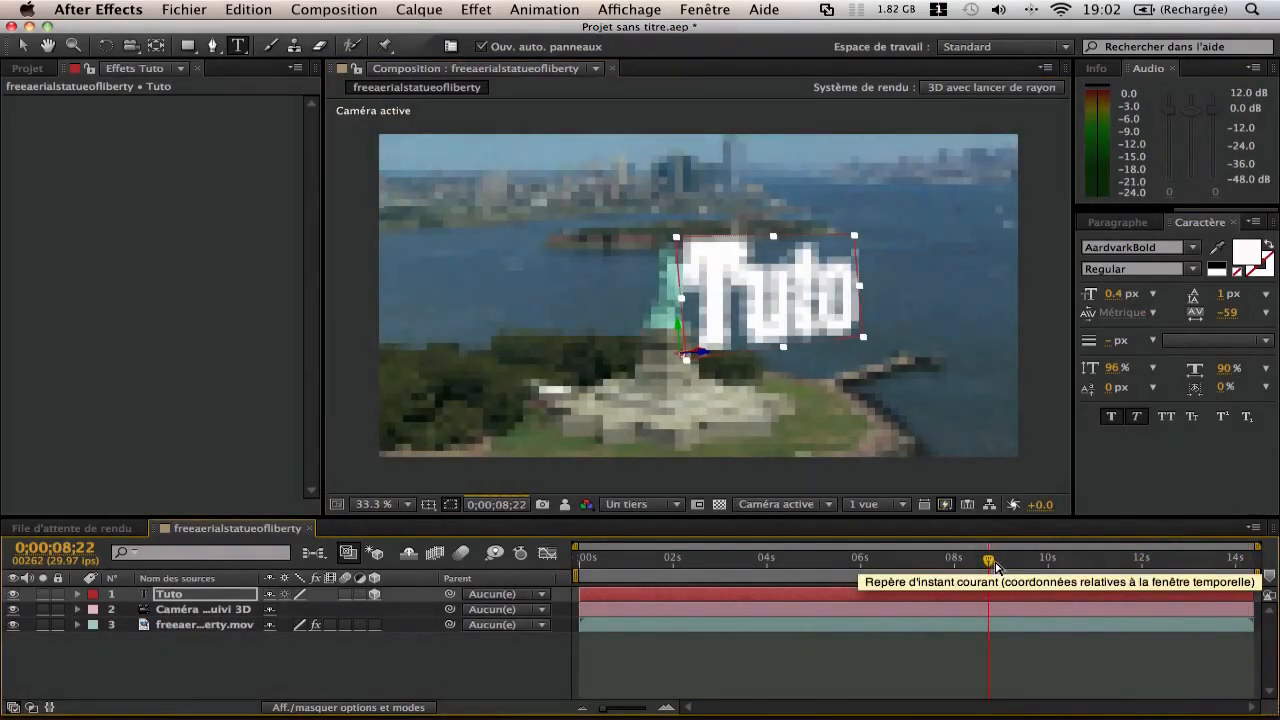
left_click_drag(992, 565, 900, 558)
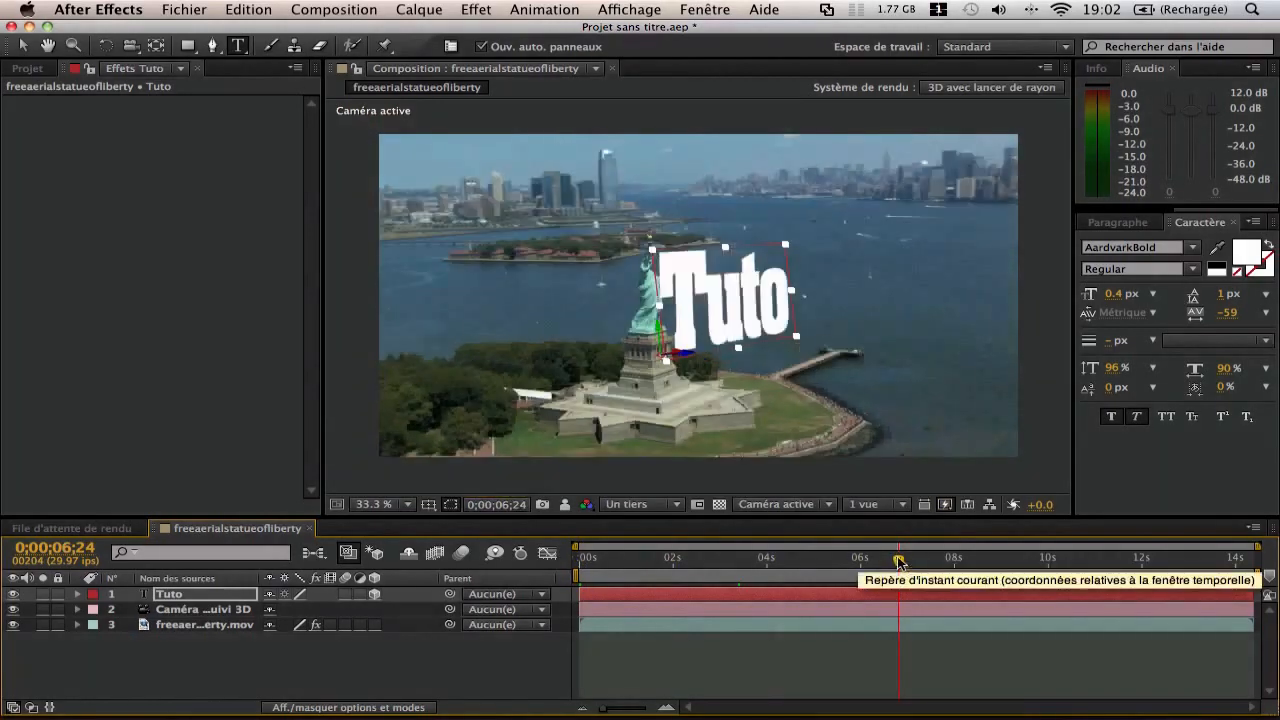
- Run a RAM preview of the composition
left_click(368, 9)
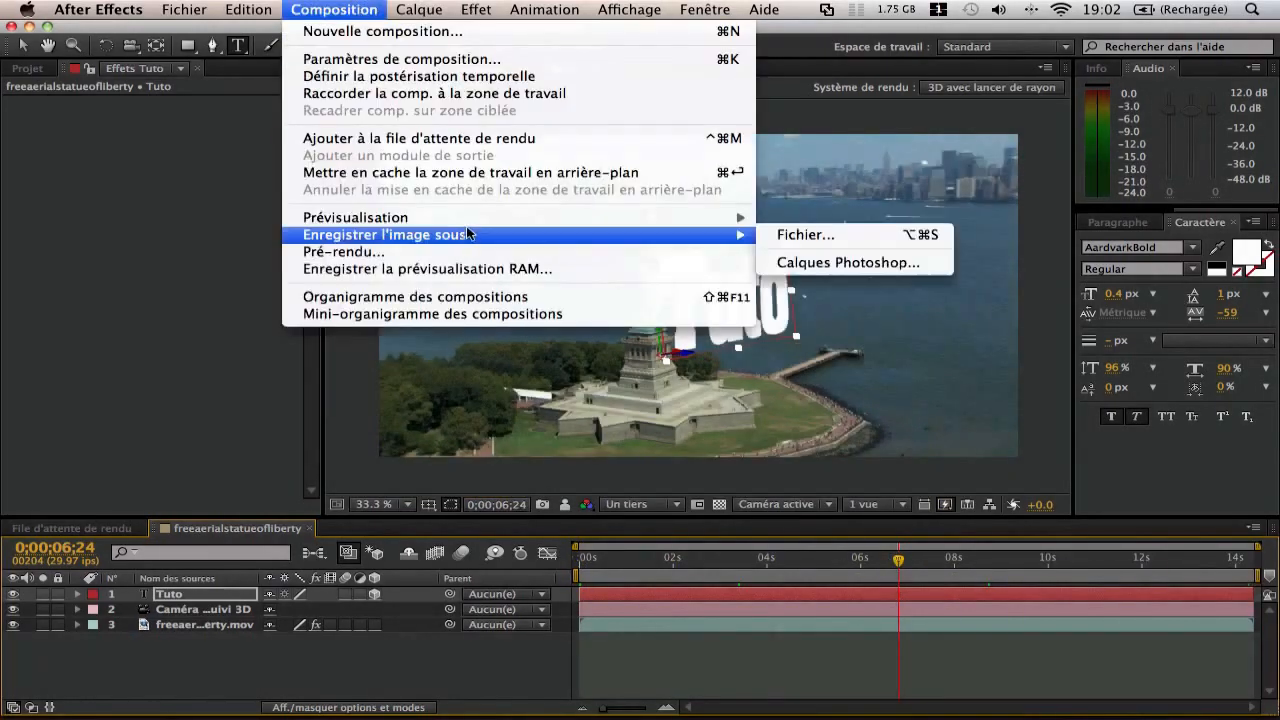
mouse_move(474, 222)
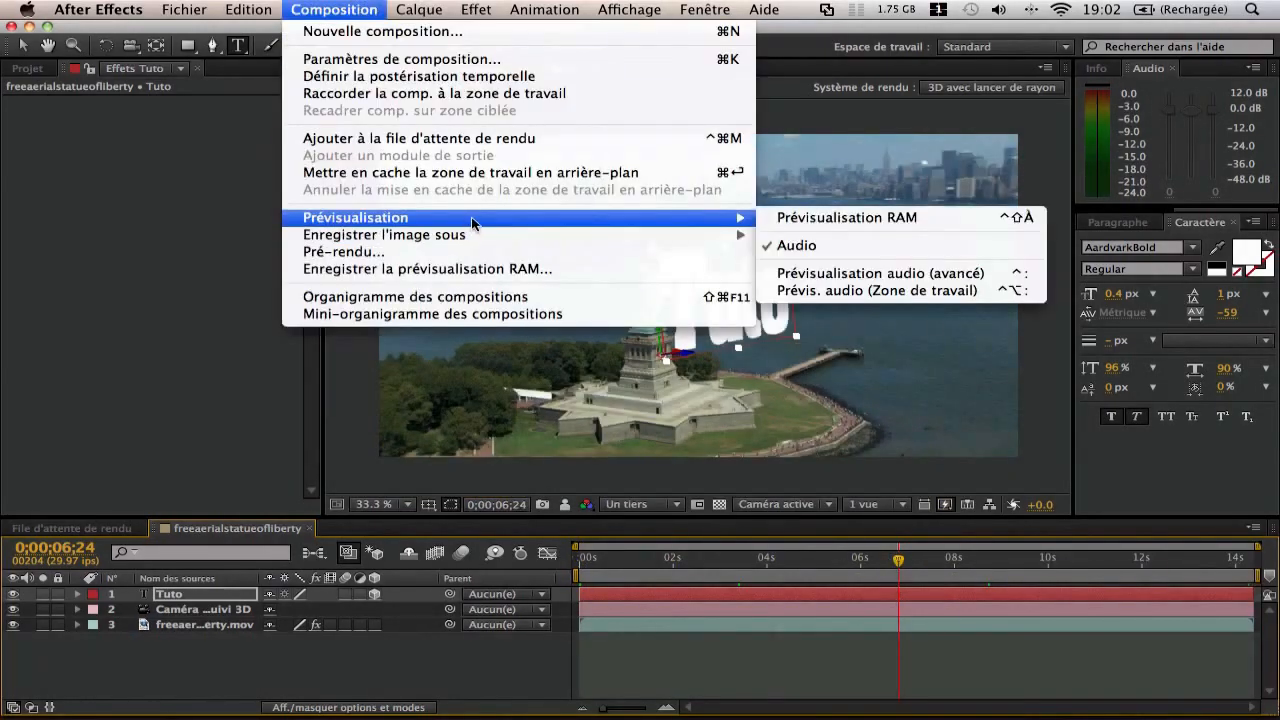
left_click(821, 218)
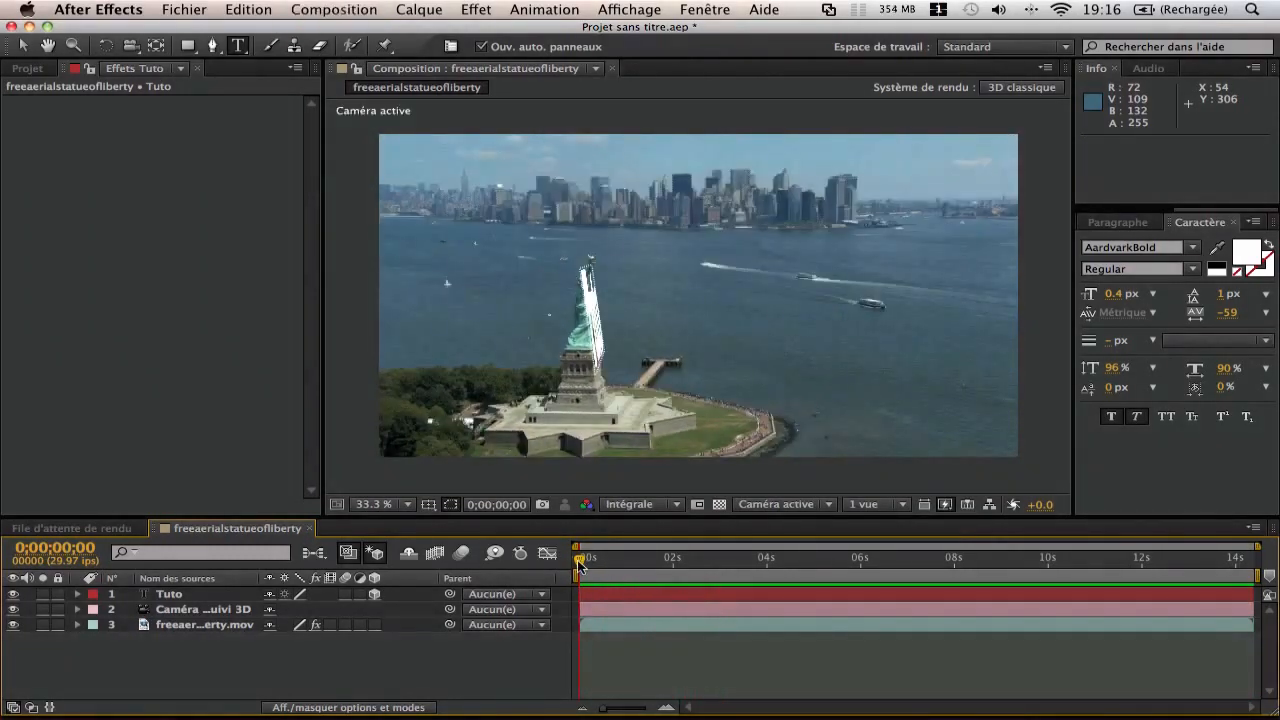
- Scrub from the start to 0;00;12;16 to examine how the Tuto layer follows the statue
left_click_drag(579, 565, 988, 565)
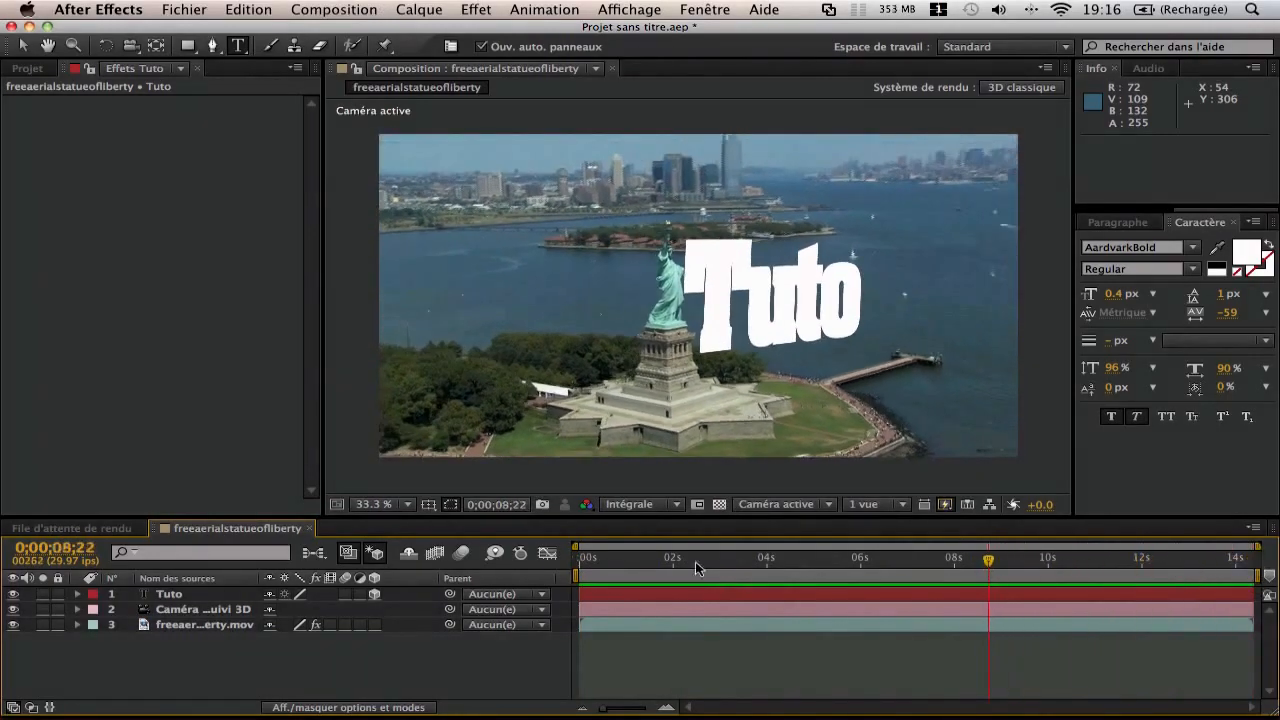
left_click(170, 594)
left_click(168, 597)
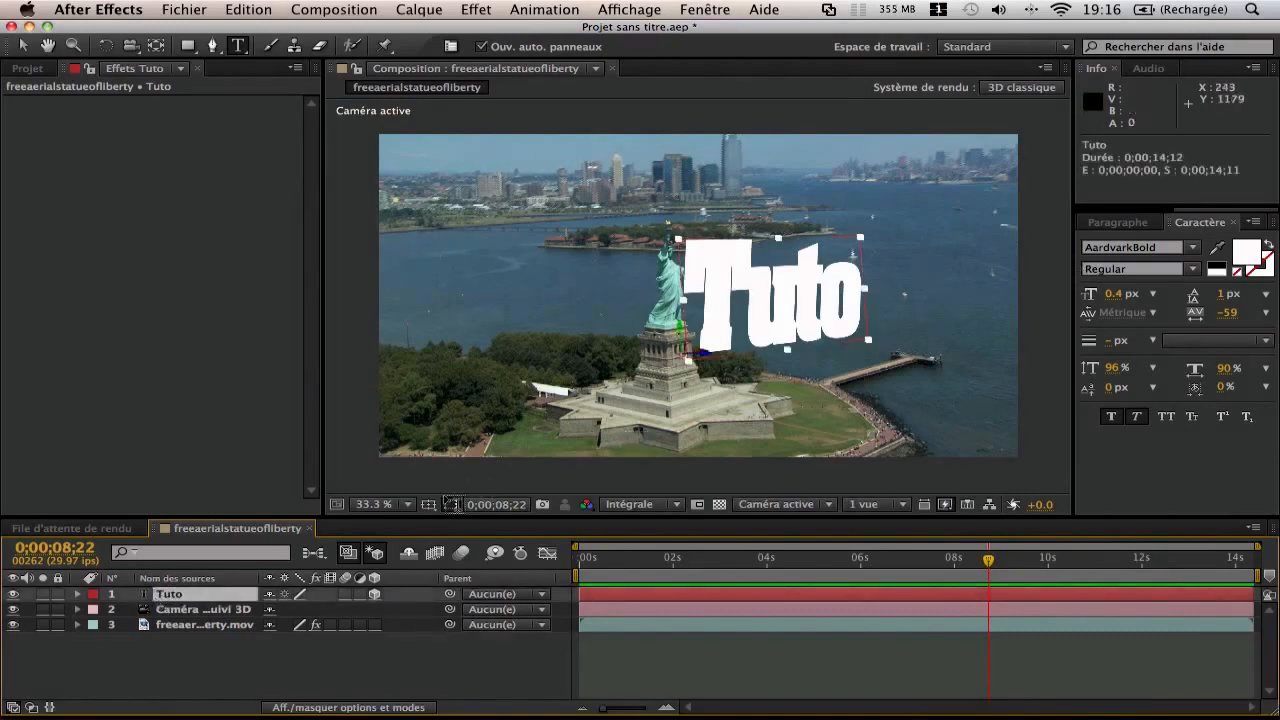
left_click(245, 653)
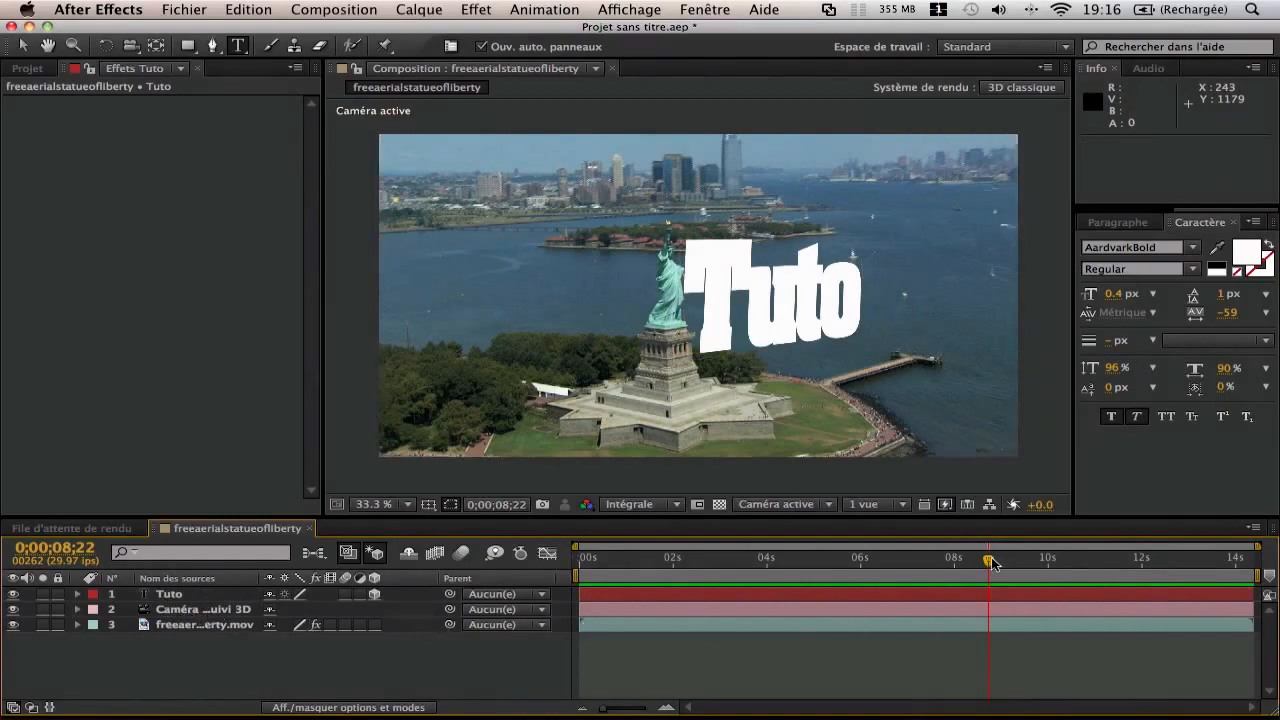
left_click_drag(990, 563, 1168, 563)
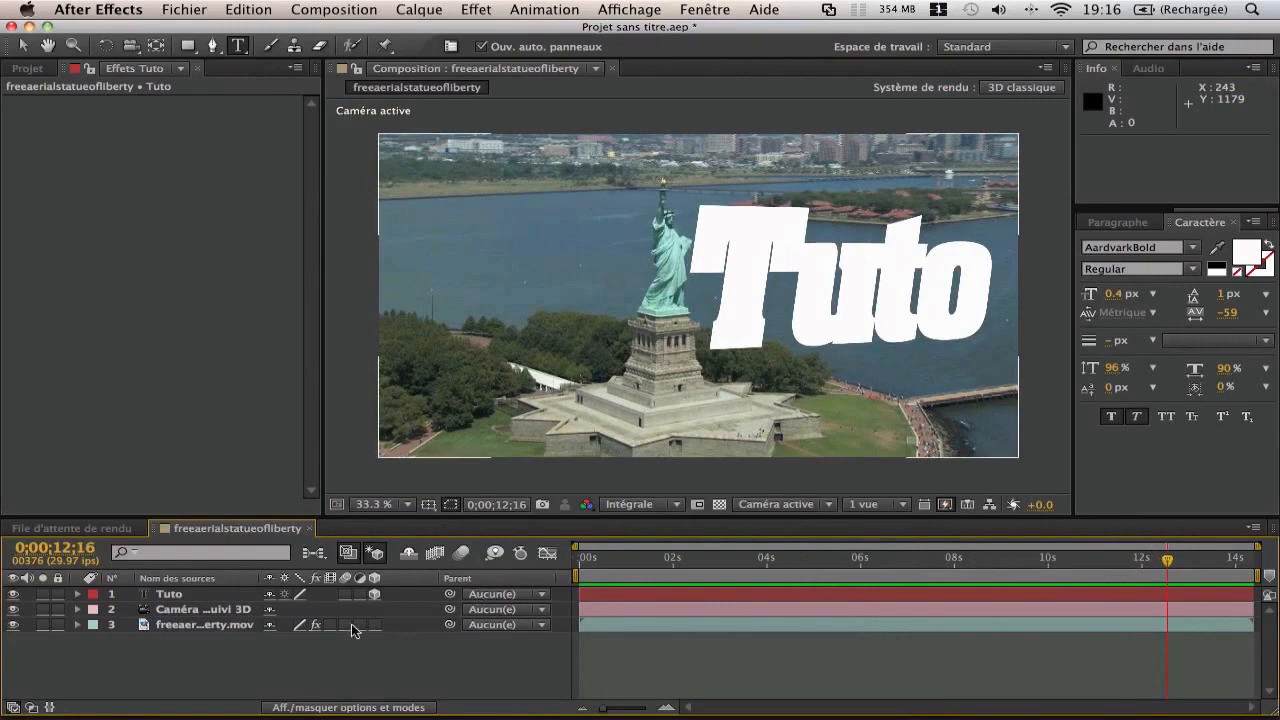